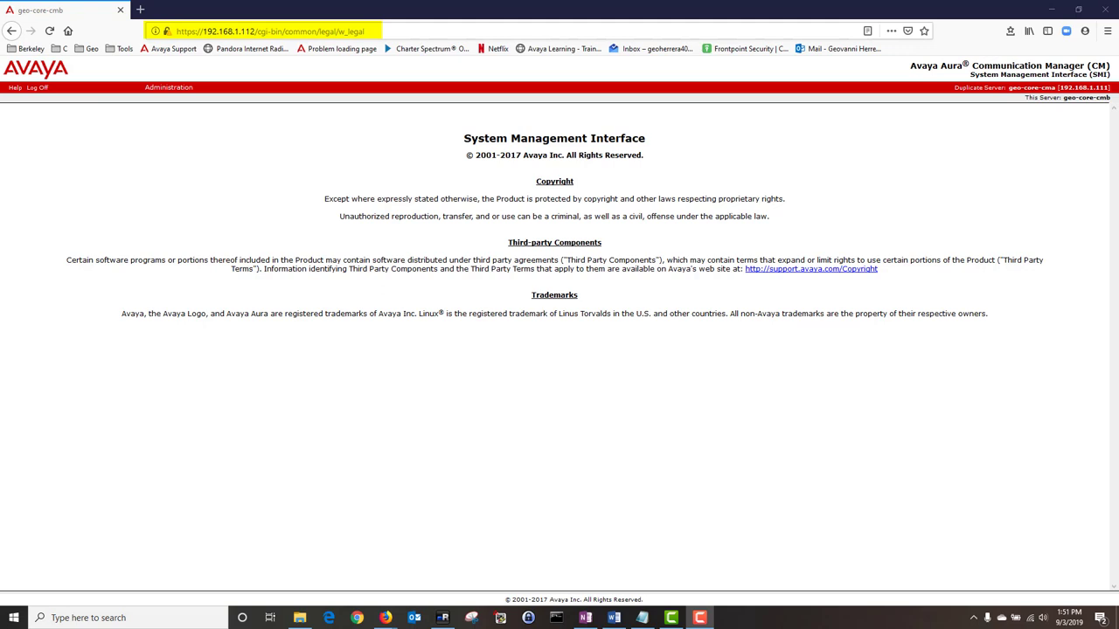
Step: Check the server's current software version, then go to the Download Files page
click(169, 89)
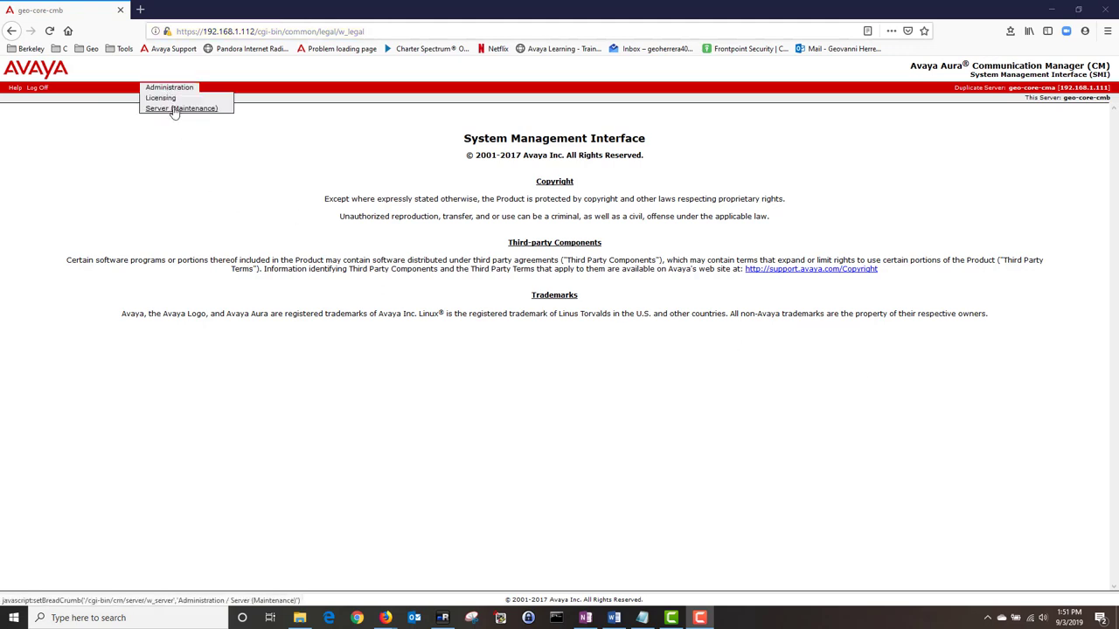
click(175, 109)
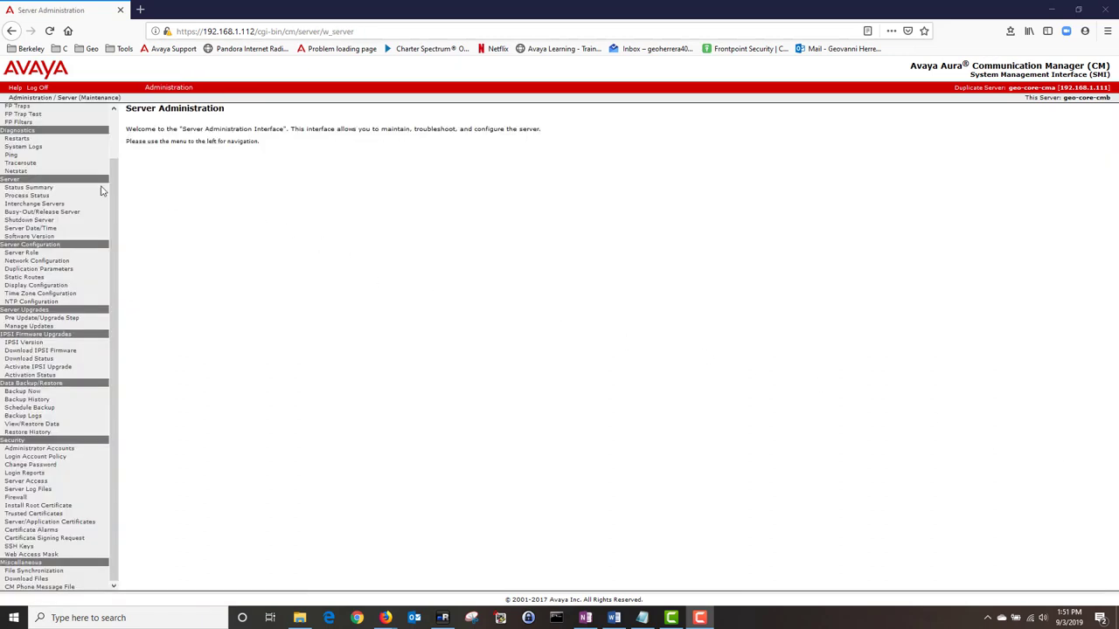
click(24, 237)
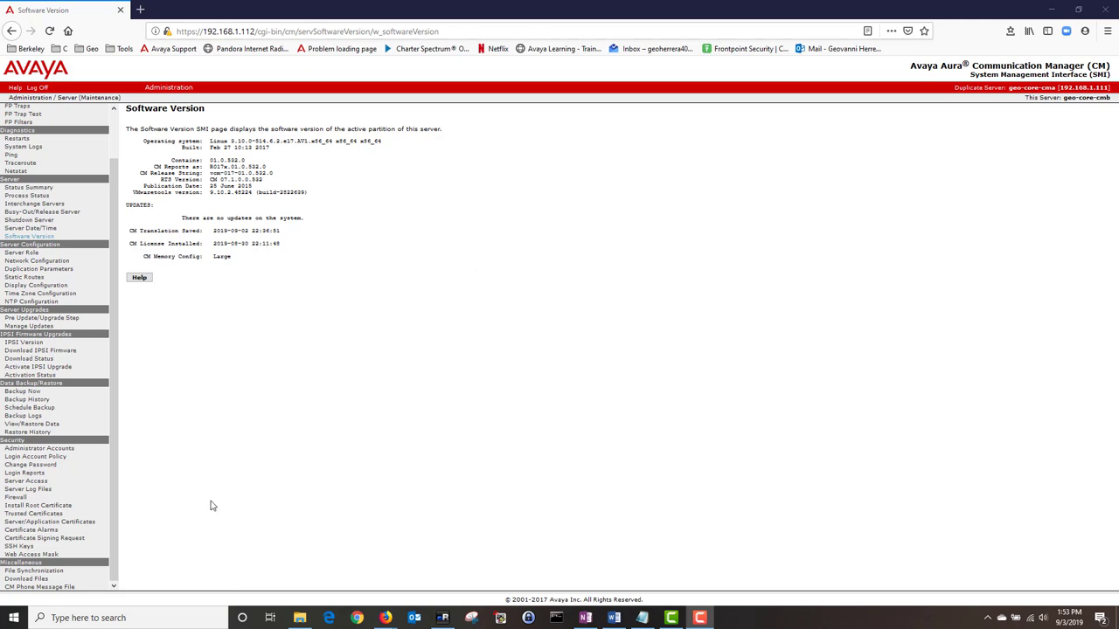
click(27, 578)
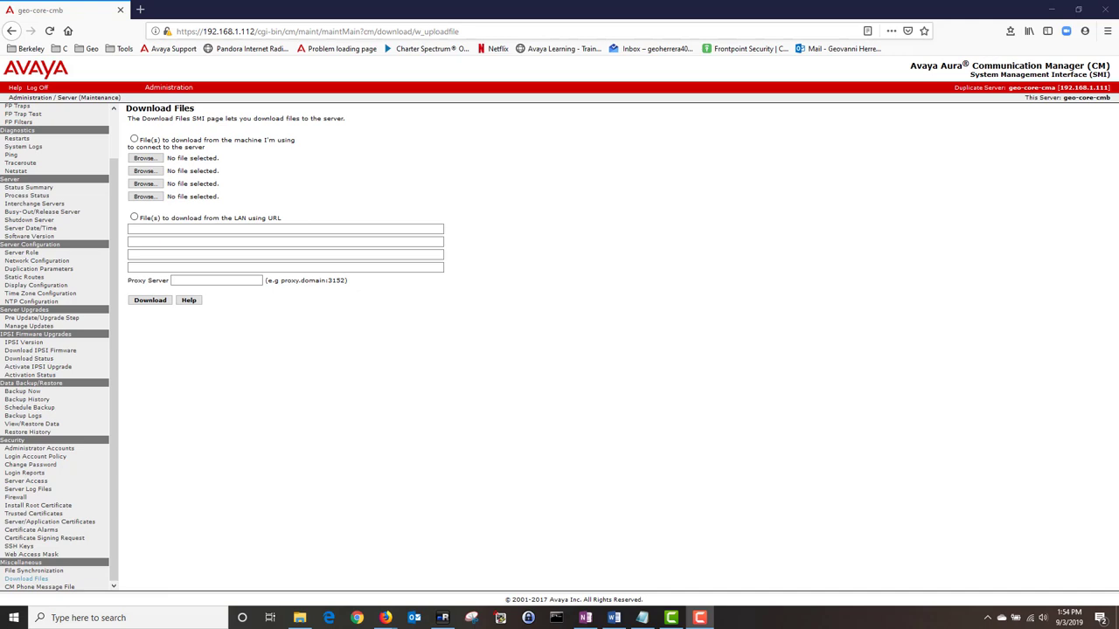
Step: Upload 01.0.532.0-25394.tar from this computer to the server, then go to Pre Update/Upgrade Step
click(134, 139)
click(144, 158)
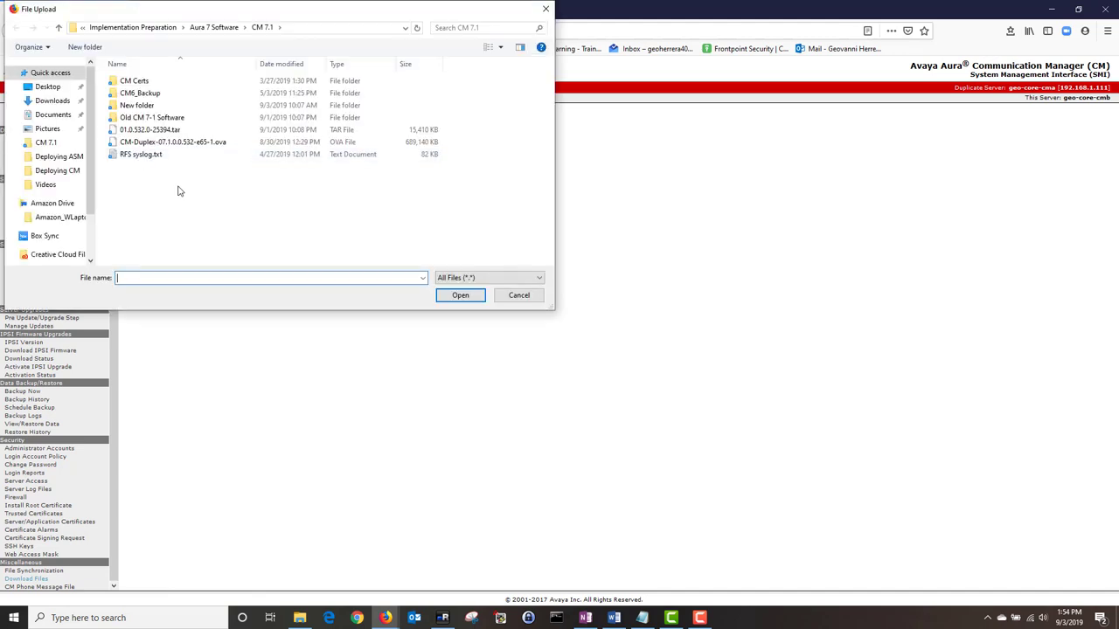
click(165, 131)
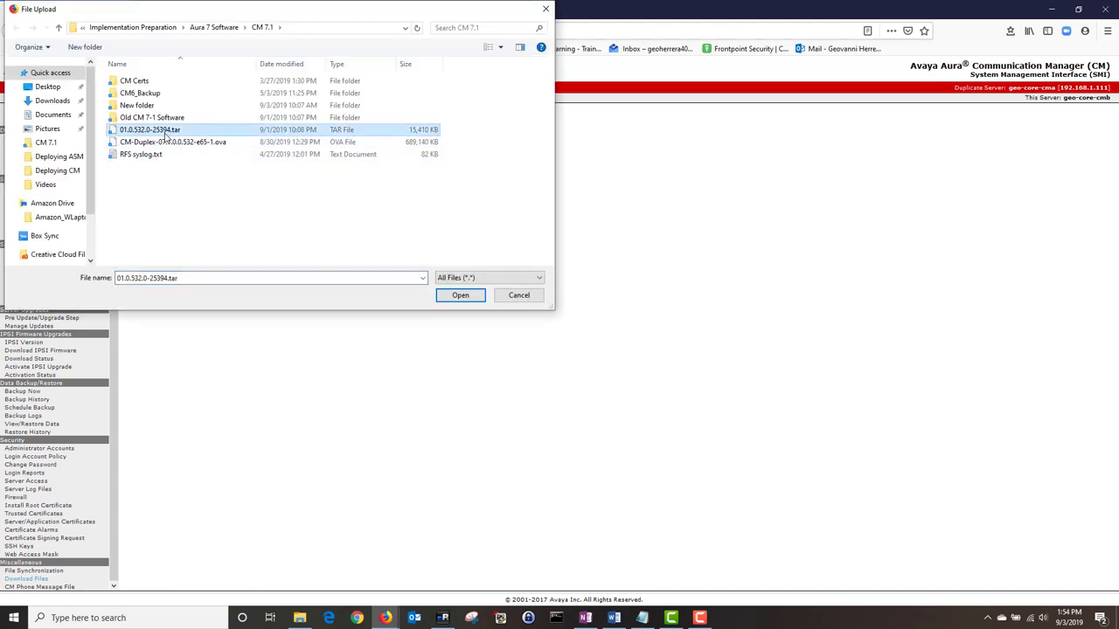
click(460, 296)
click(149, 301)
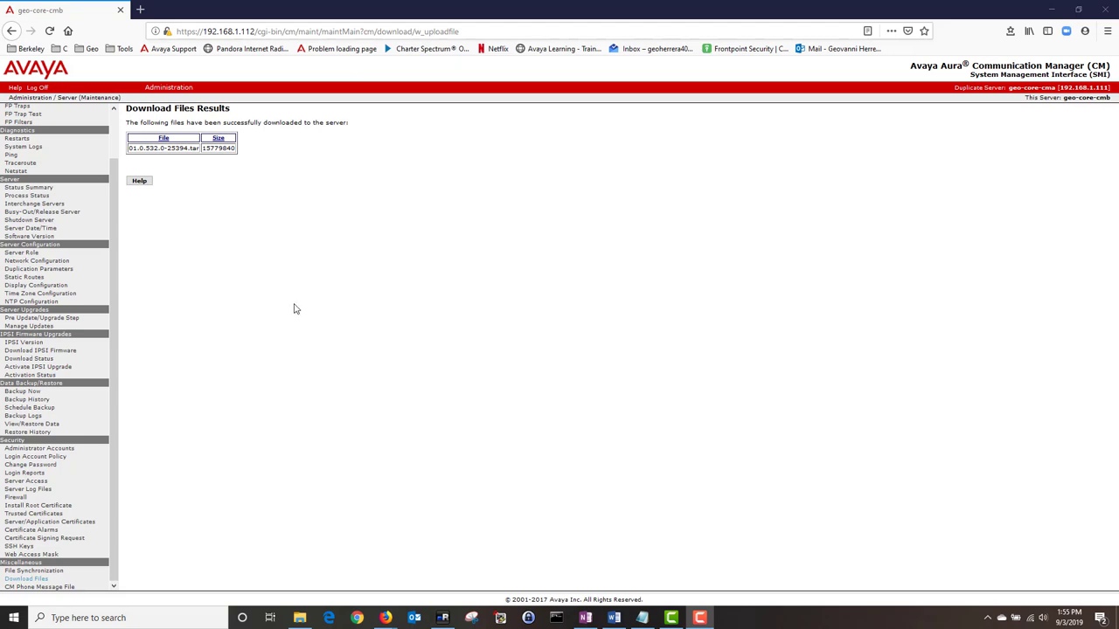
click(63, 319)
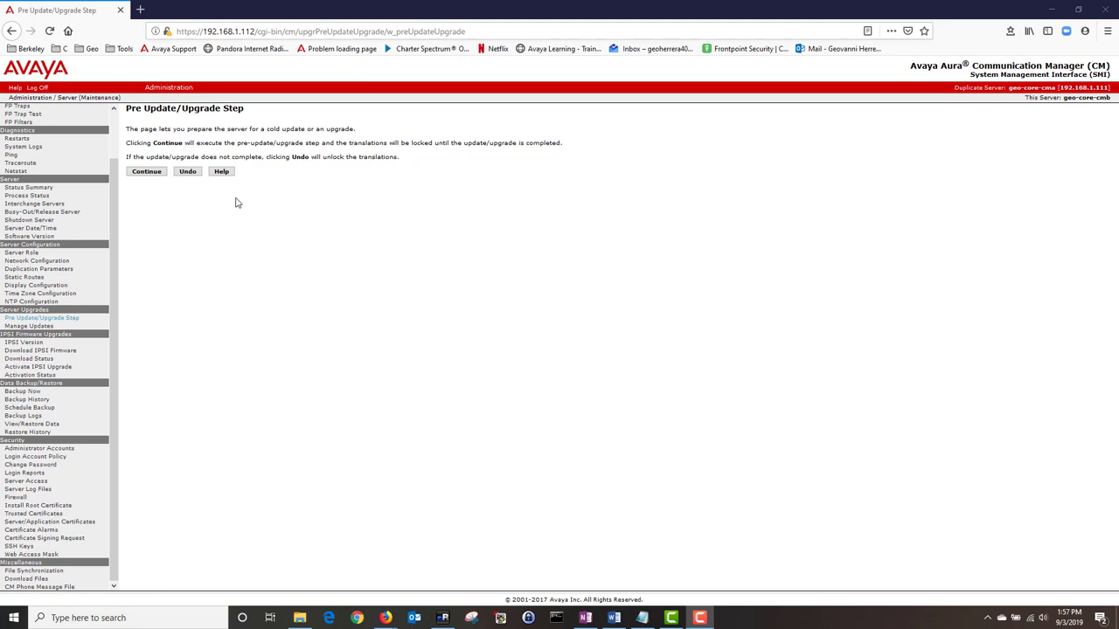
Step: Run the pre-upgrade step and force an interchange, making geo-core-cmb standby and checking Status Summary
click(148, 176)
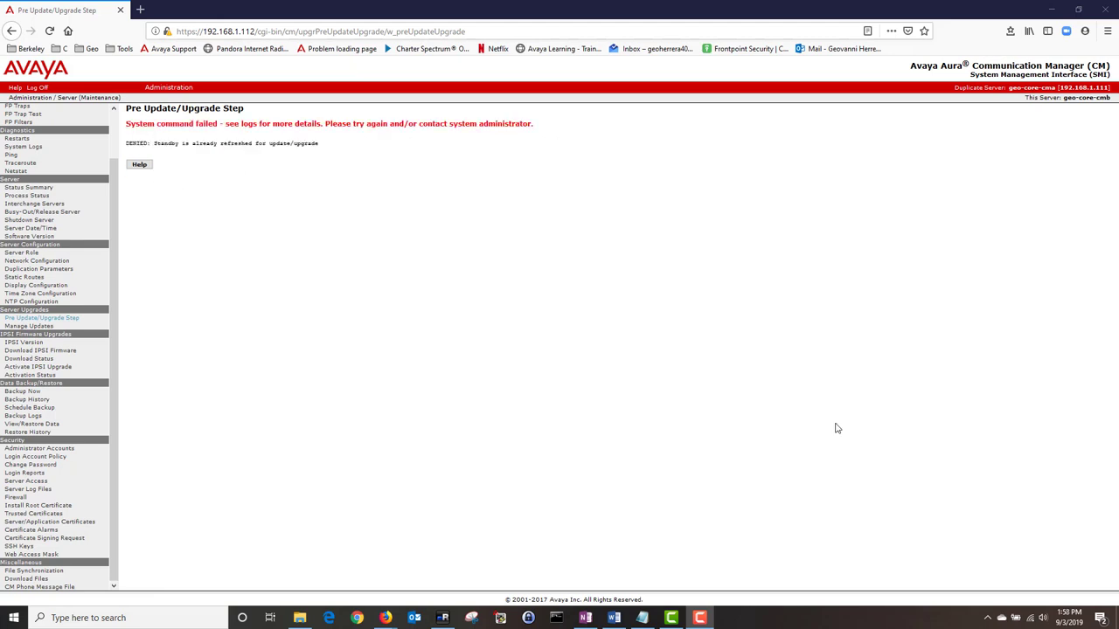
click(24, 205)
click(132, 311)
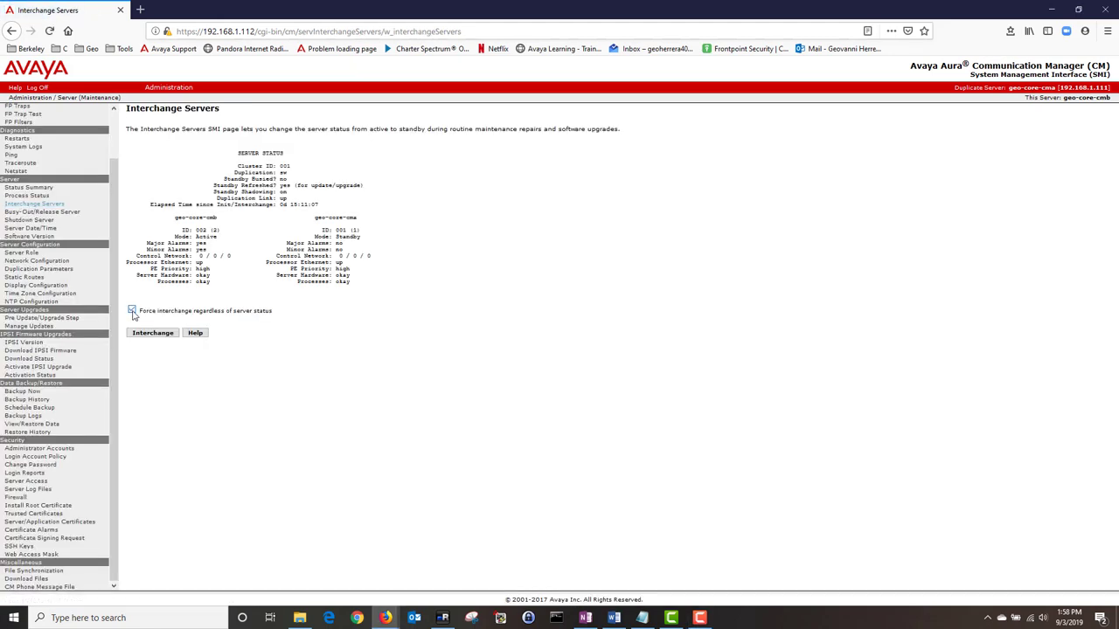
click(155, 335)
click(156, 336)
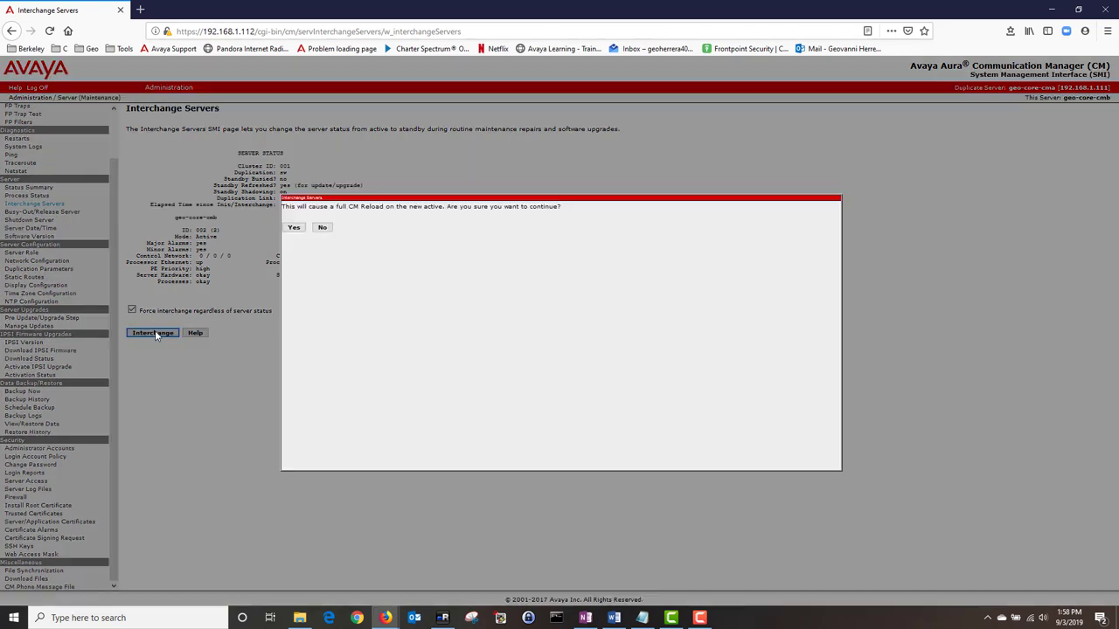
click(293, 229)
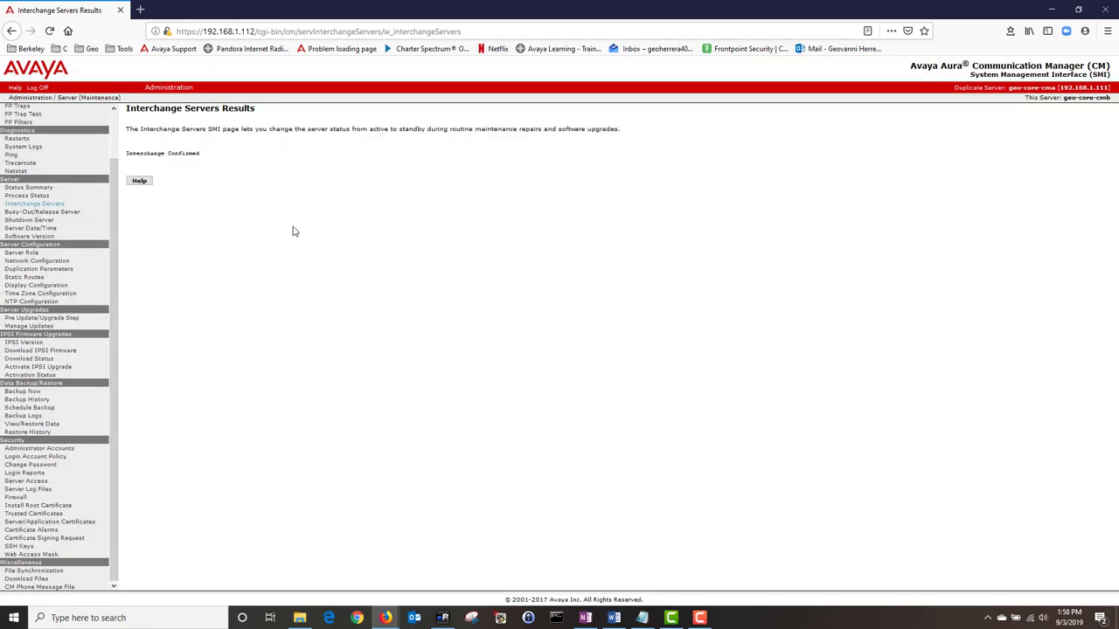
click(28, 187)
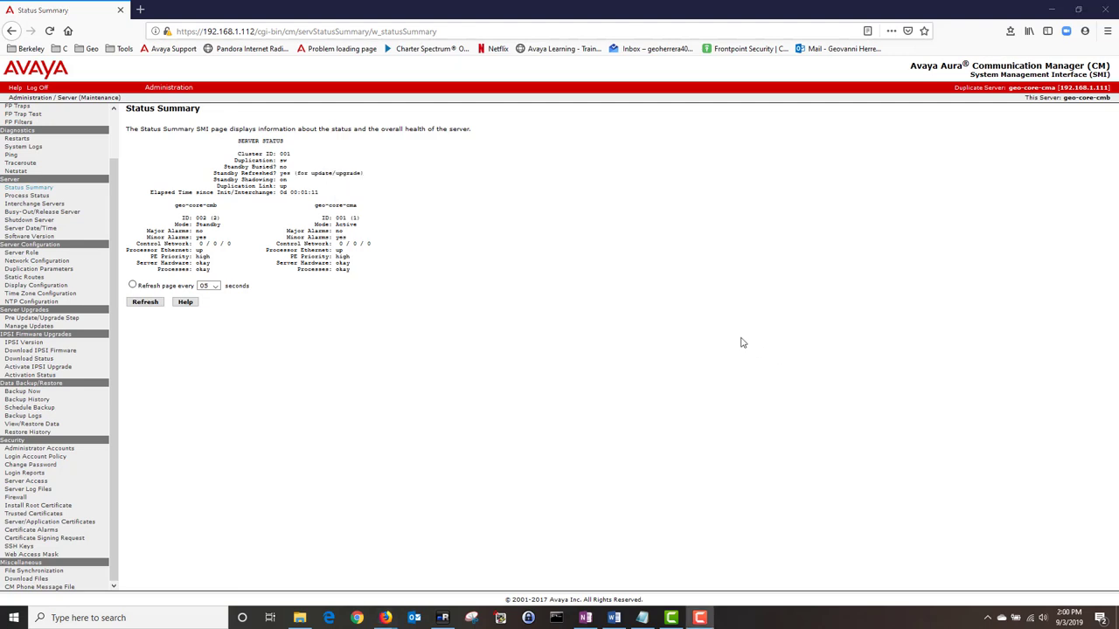
Step: Busy out standby server geo-core-cmb, then go to Manage Updates
click(28, 214)
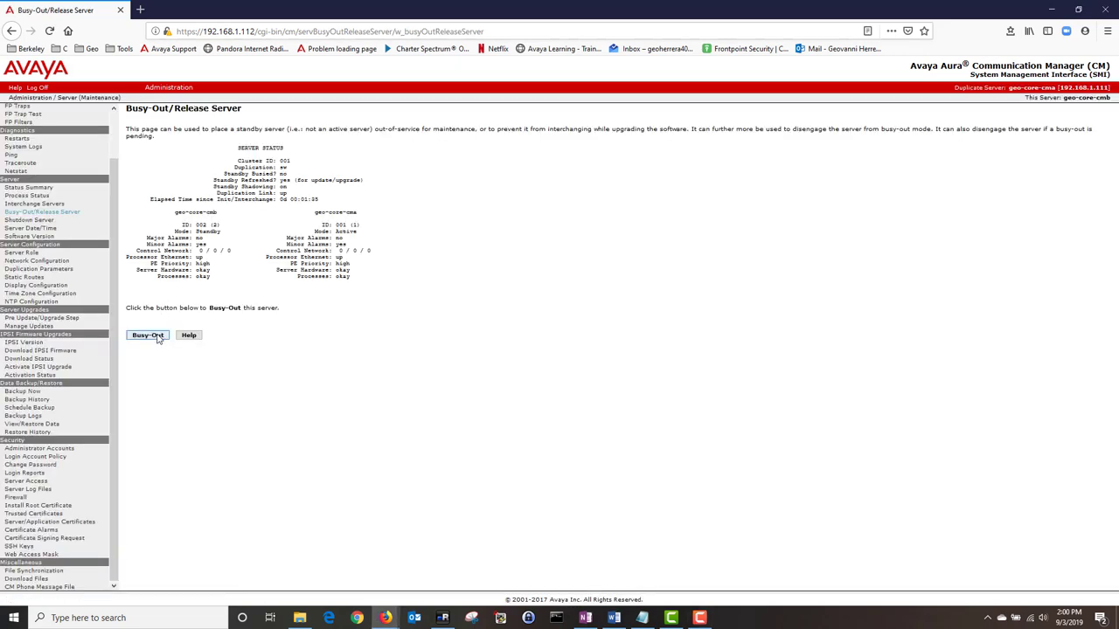
click(149, 335)
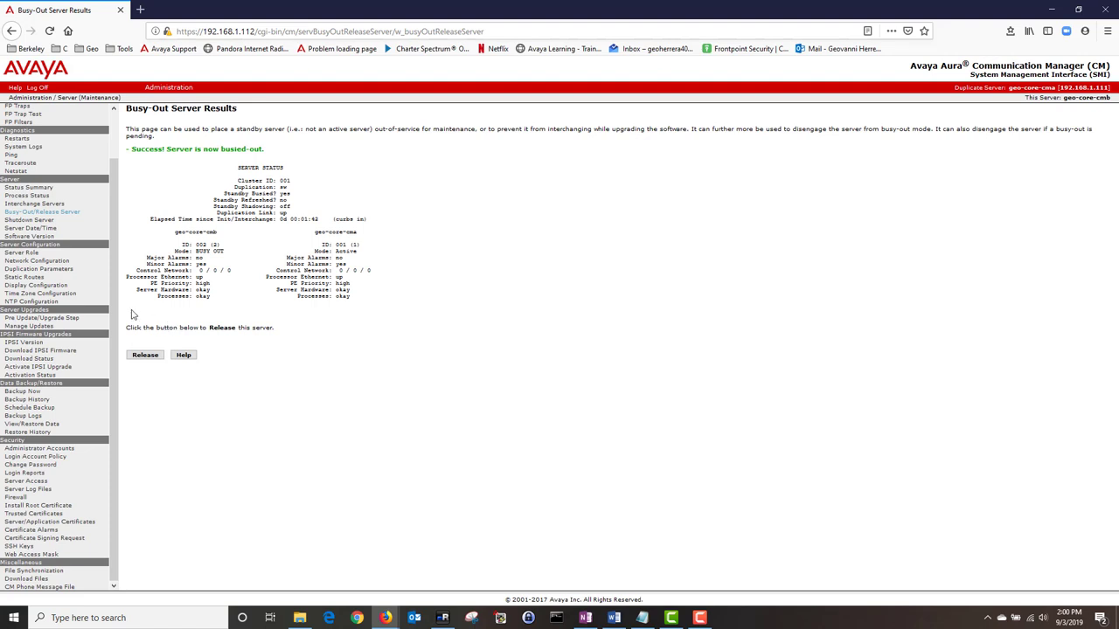
click(32, 329)
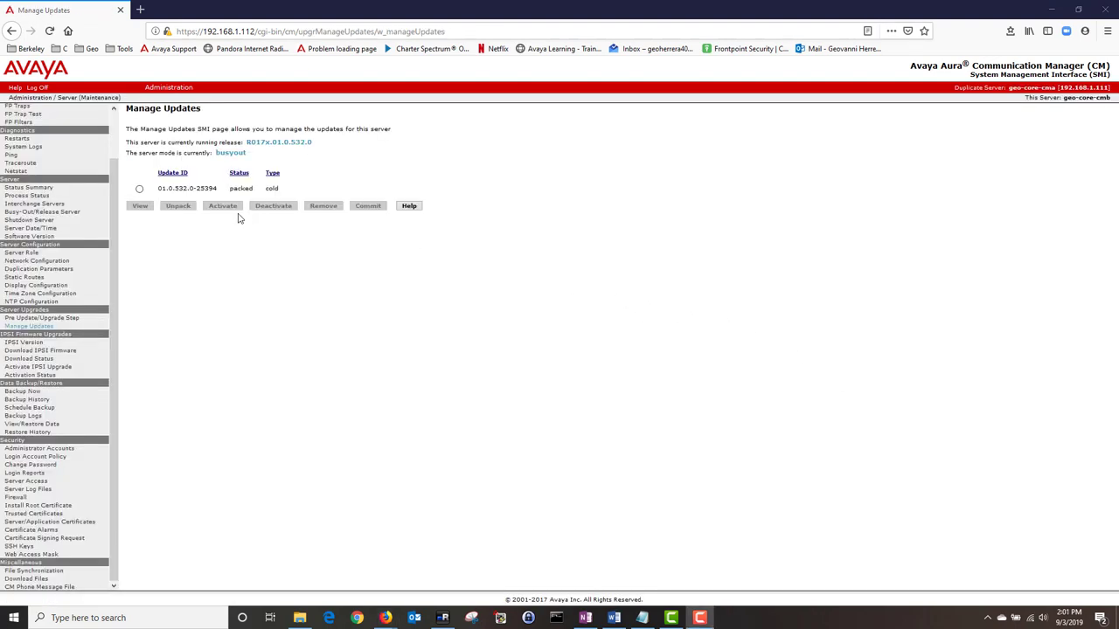
Step: Unpack update 01.0.532.0-25394 and return to the updates overview
click(139, 189)
click(177, 208)
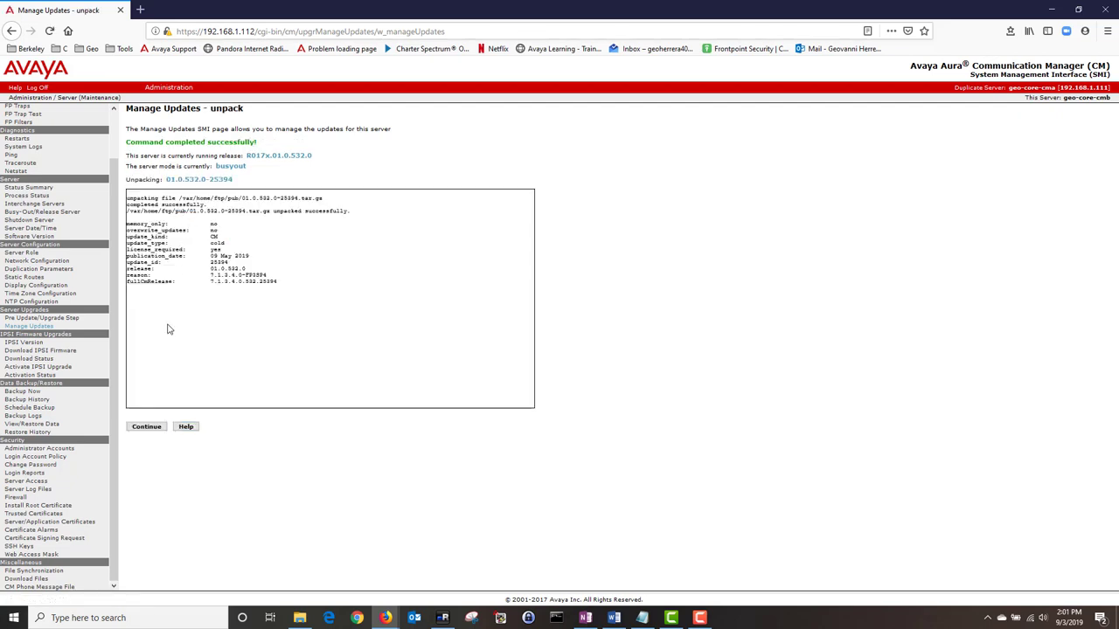
click(147, 427)
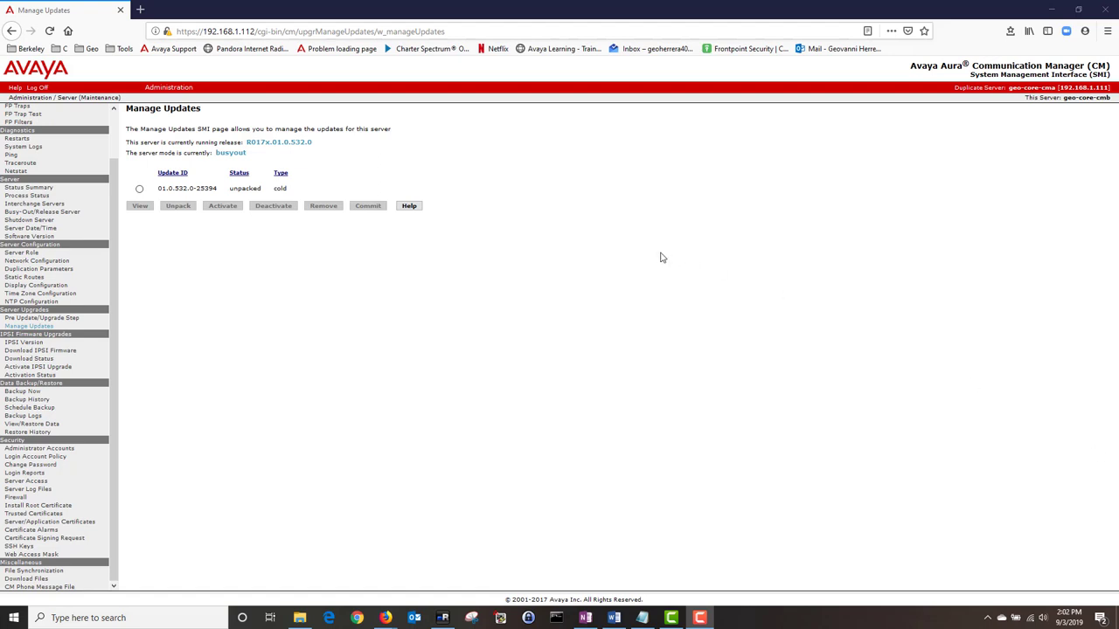
Step: Activate the unpacked update 01.0.532.0-25394, accepting the possible restart
click(140, 190)
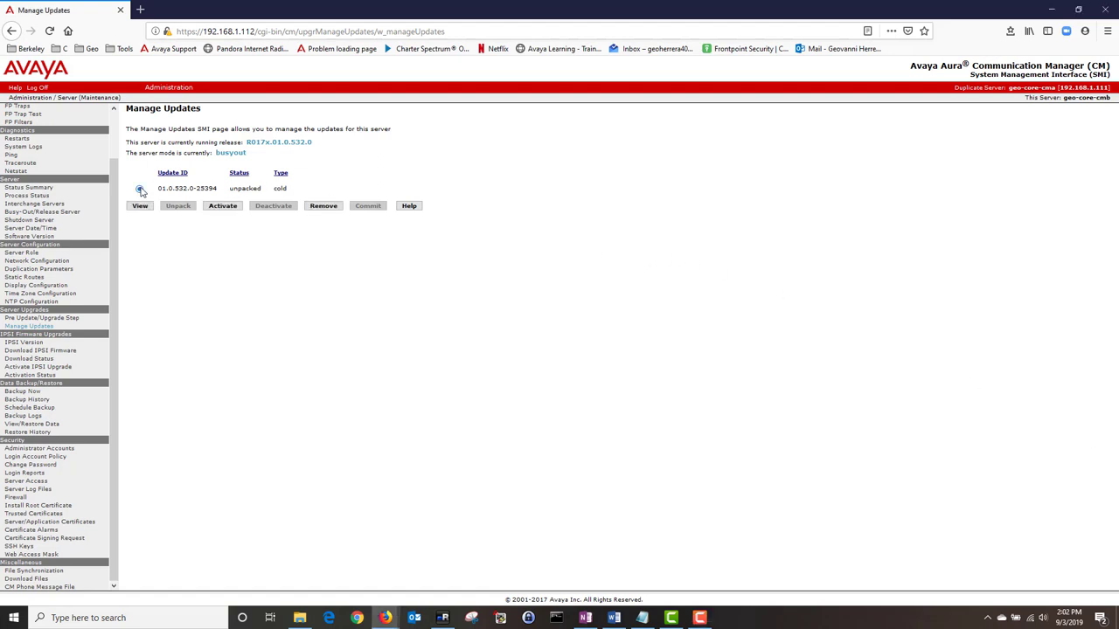
click(219, 208)
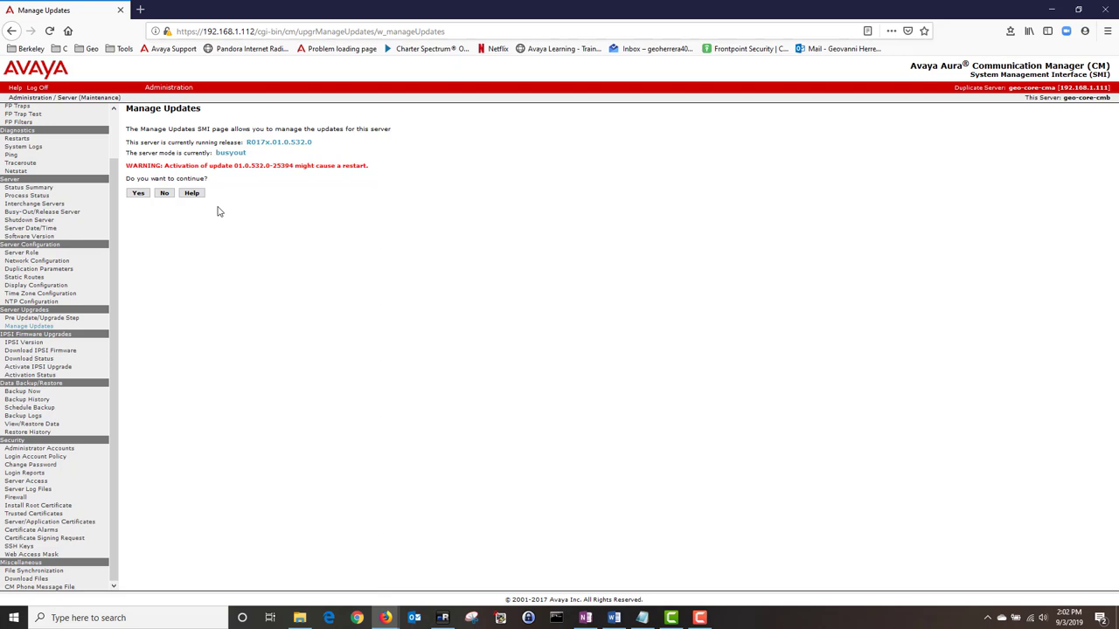
click(139, 193)
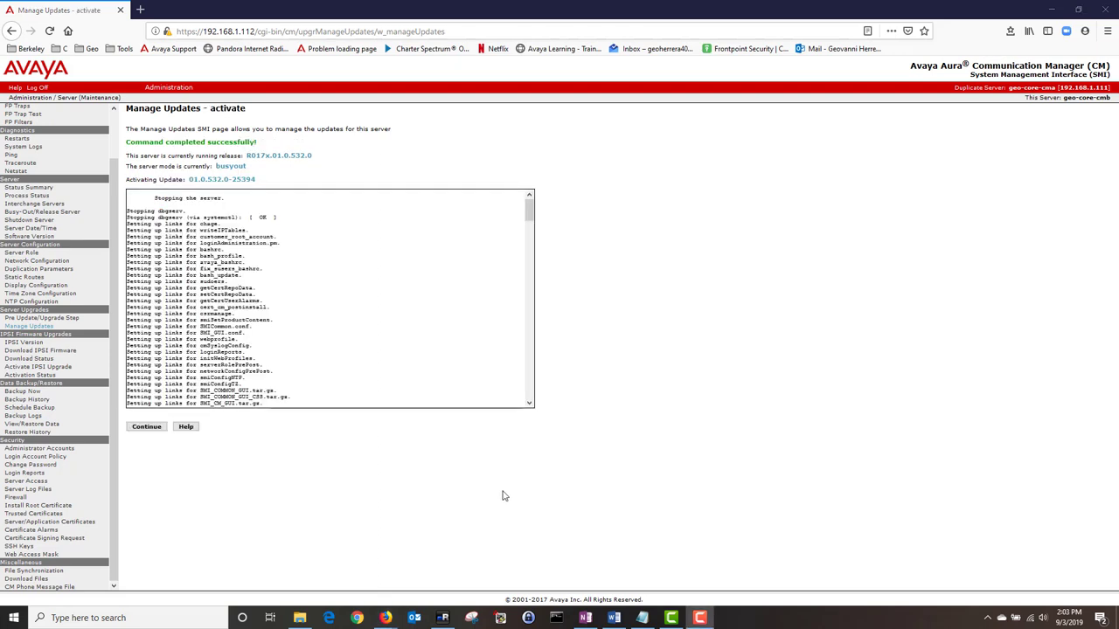
click(148, 429)
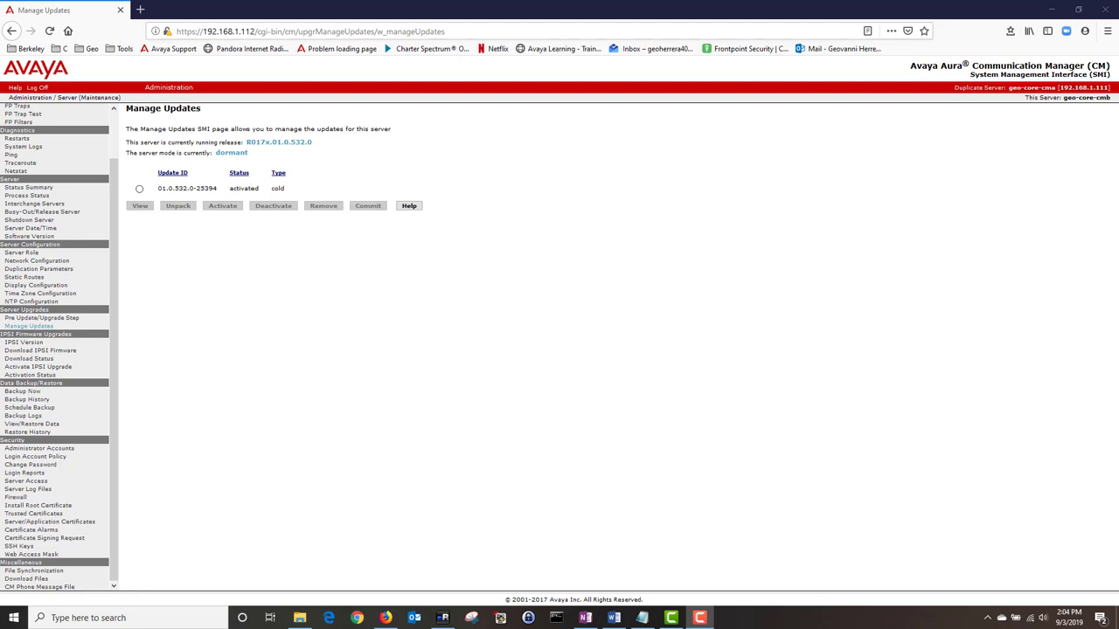
Step: Verify the Software Version page lists 01.0.532.0-25394 as activated, cold, 7.1.3.4.0-FP3394
click(43, 238)
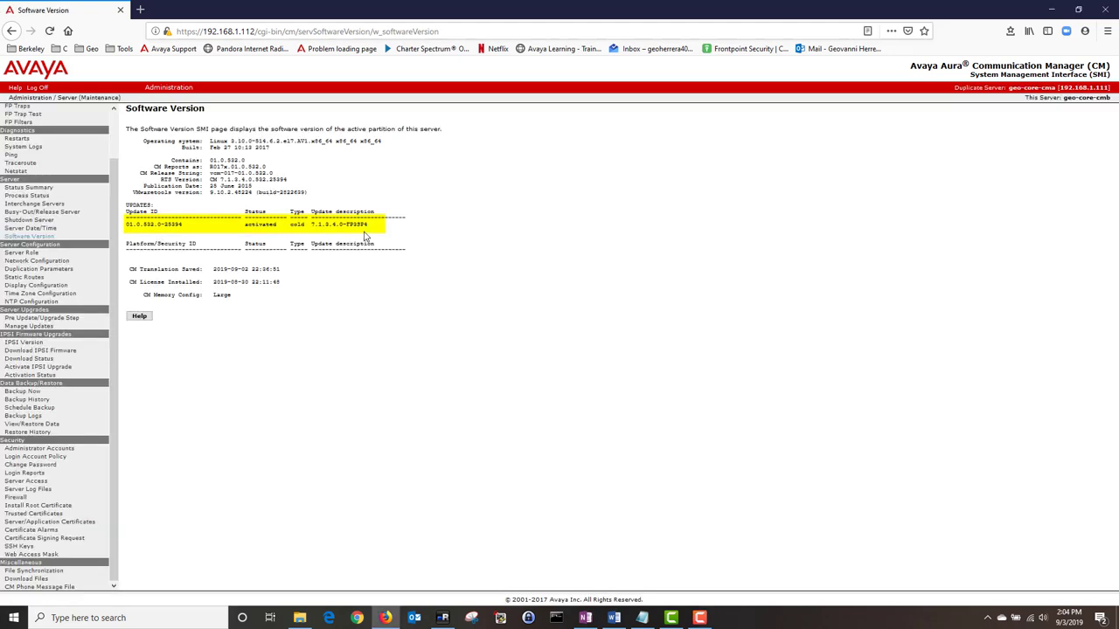
key(F10)
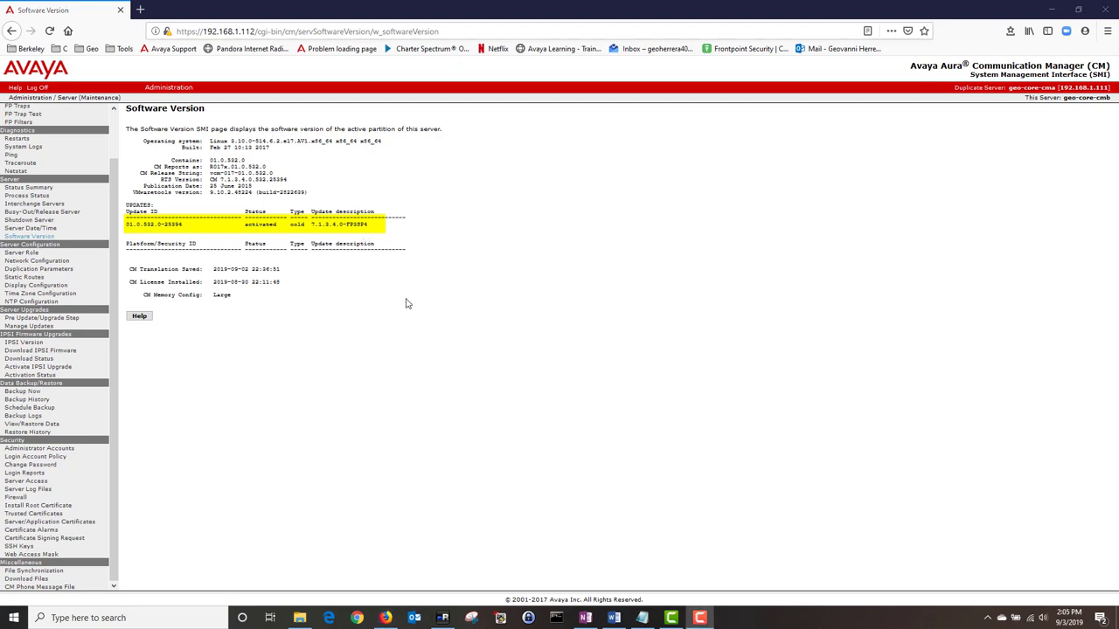
key(Escape)
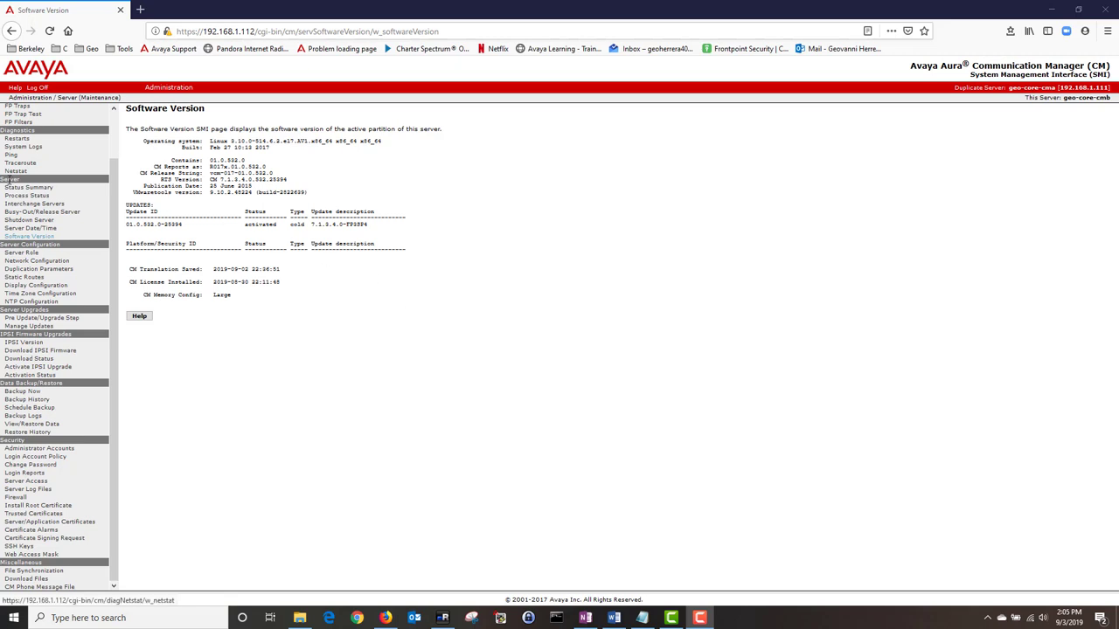
Step: Shut down geo-core-cmb with Delayed Shutdown and restart after shutdown
click(19, 224)
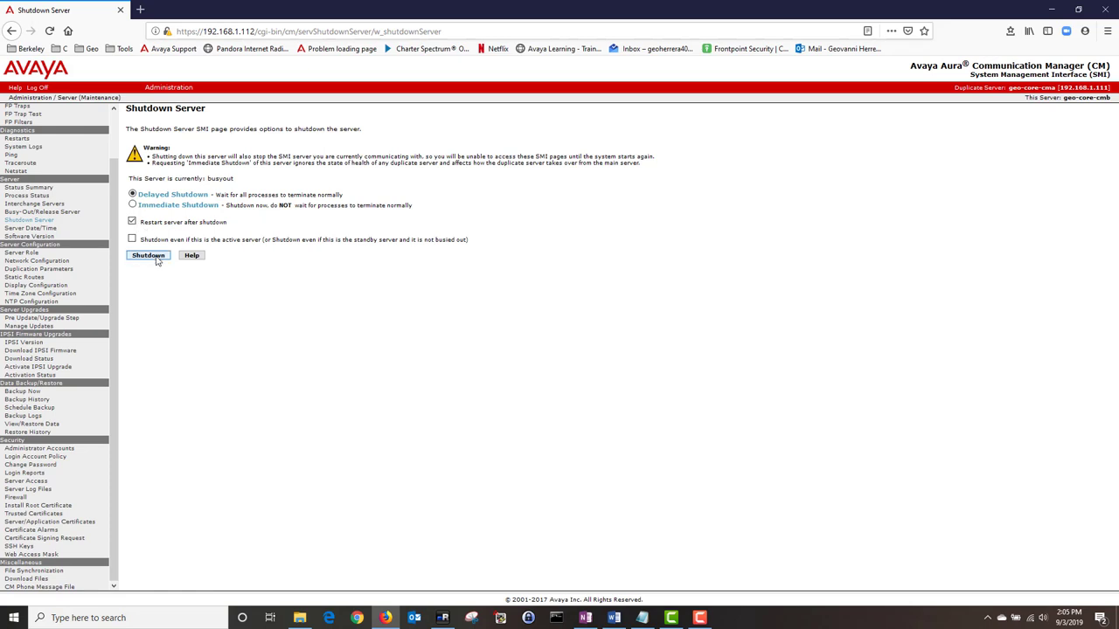
click(147, 255)
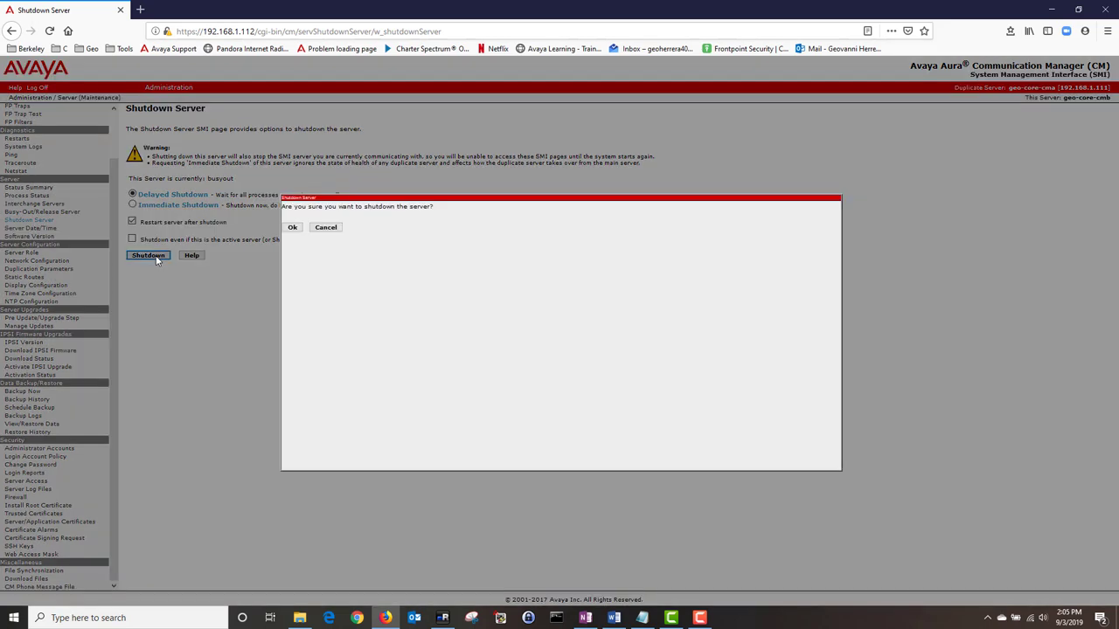
click(292, 227)
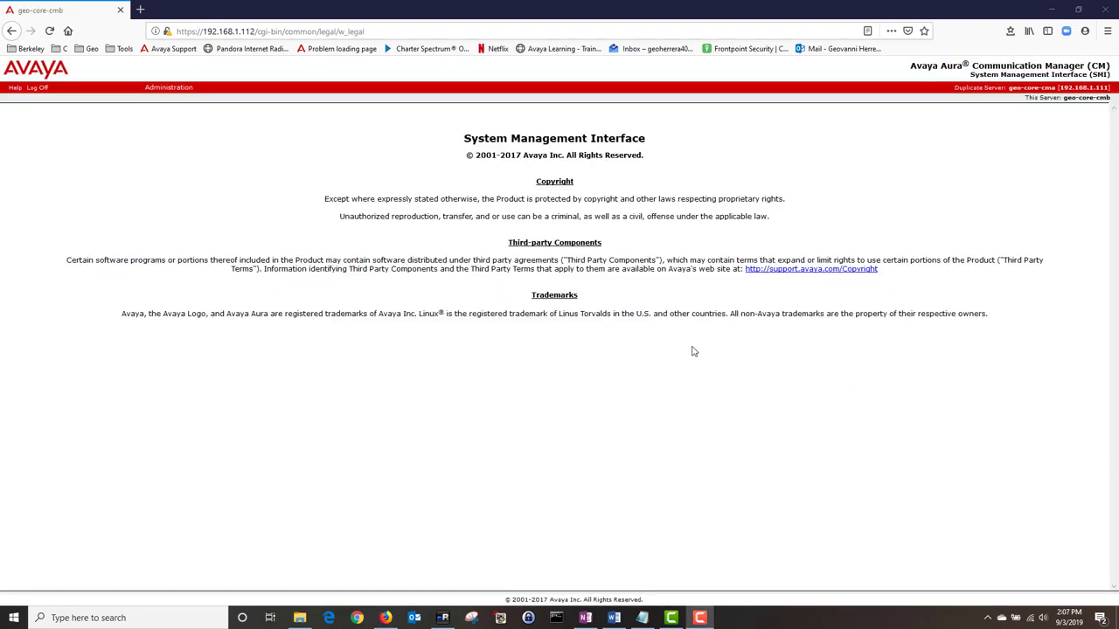
Step: Release geo-core-cmb from busy-out and refresh Status Summary to check standby shadowing
click(168, 88)
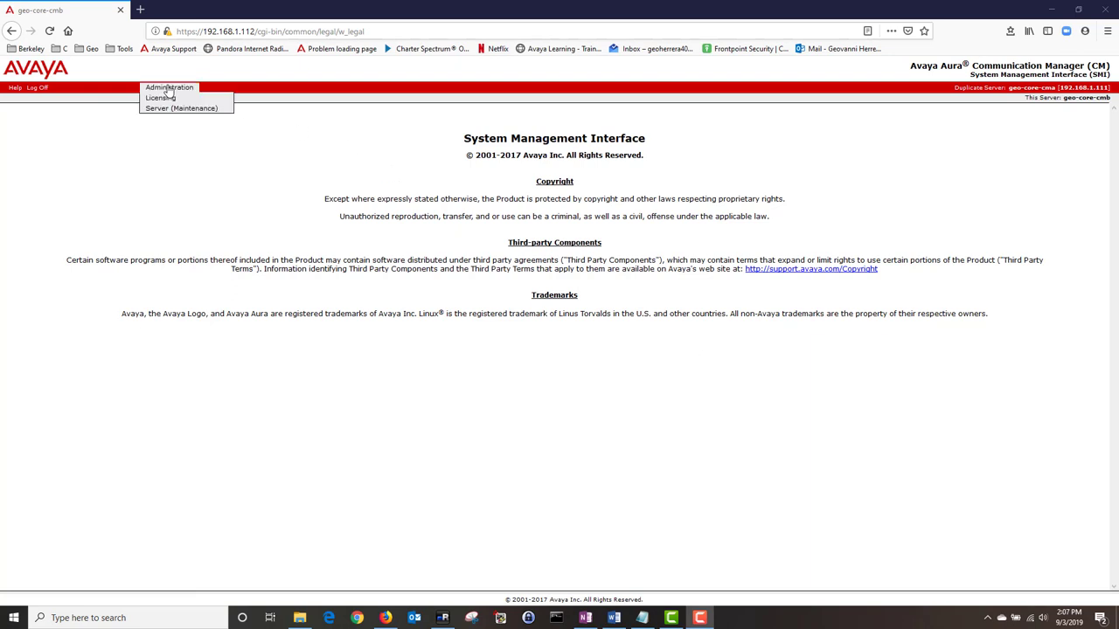
click(173, 109)
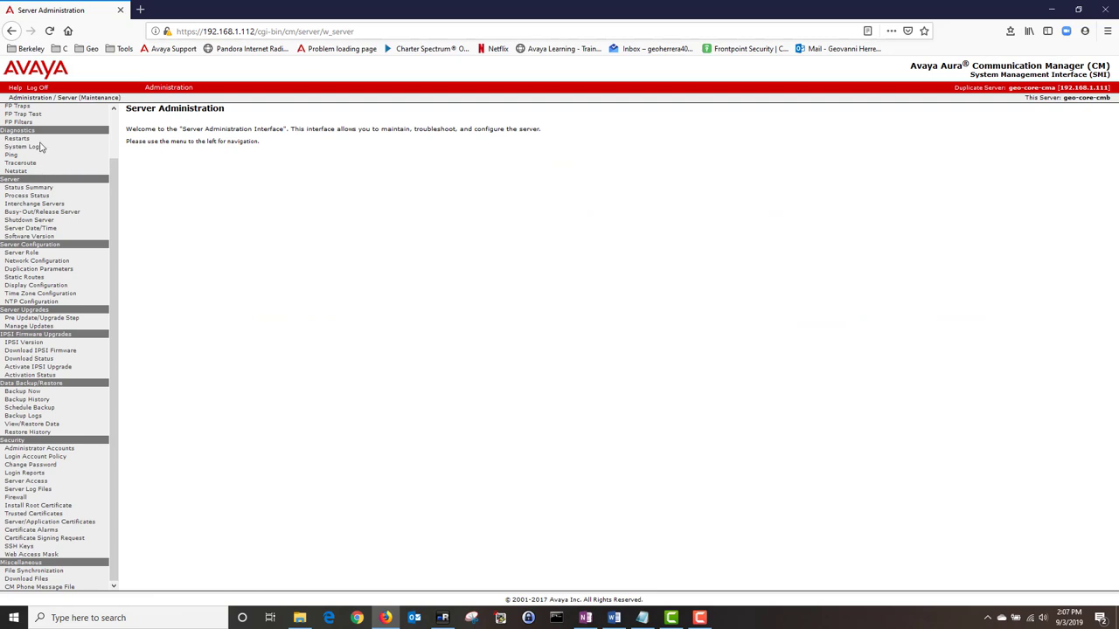
click(53, 213)
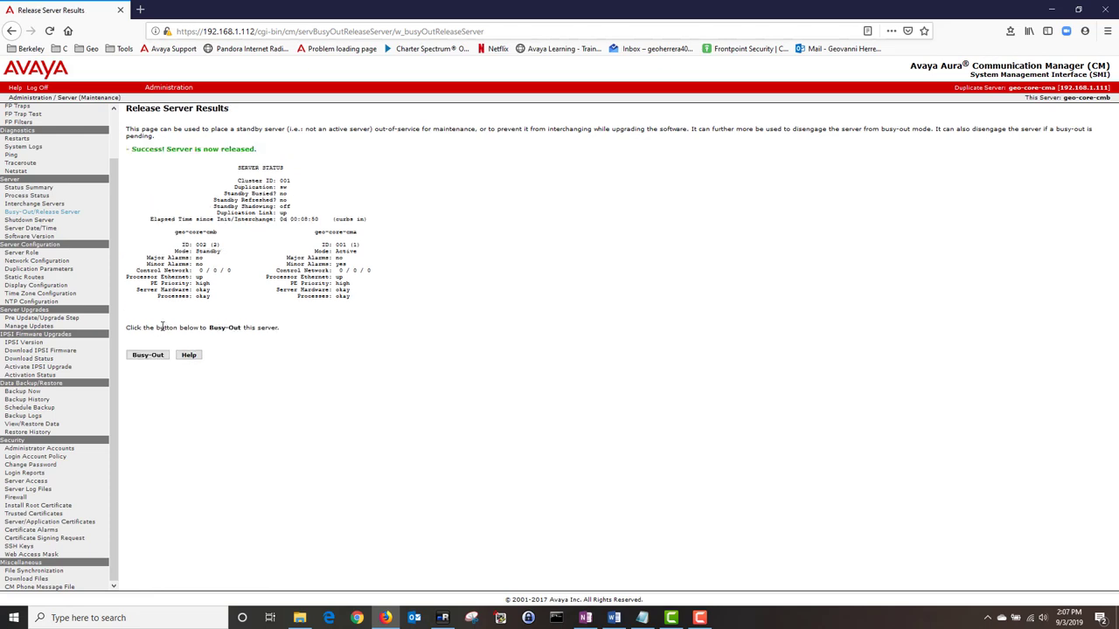
click(27, 188)
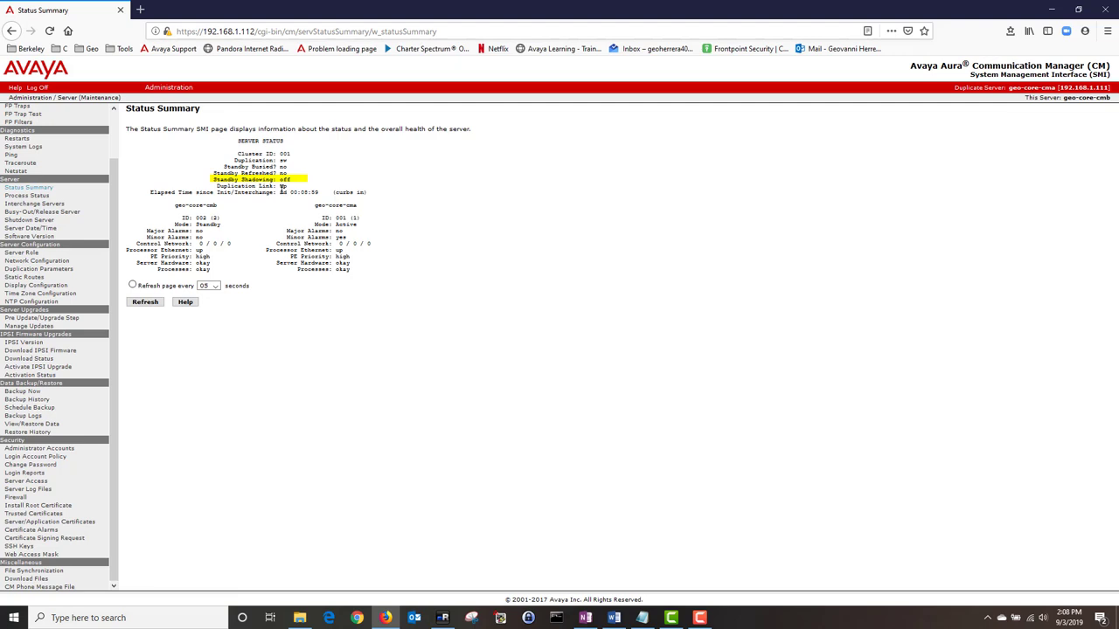
click(145, 302)
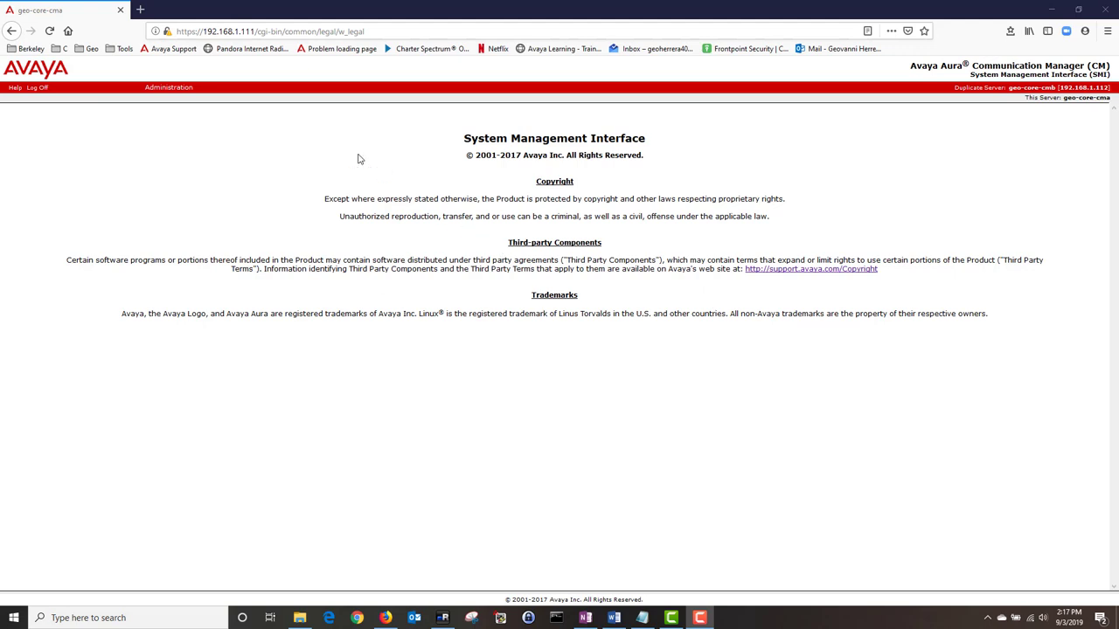
Step: On geo-core-cma, go to View/Restore Data with Local Directory /tmp as the source
mouse_move(170, 87)
click(182, 108)
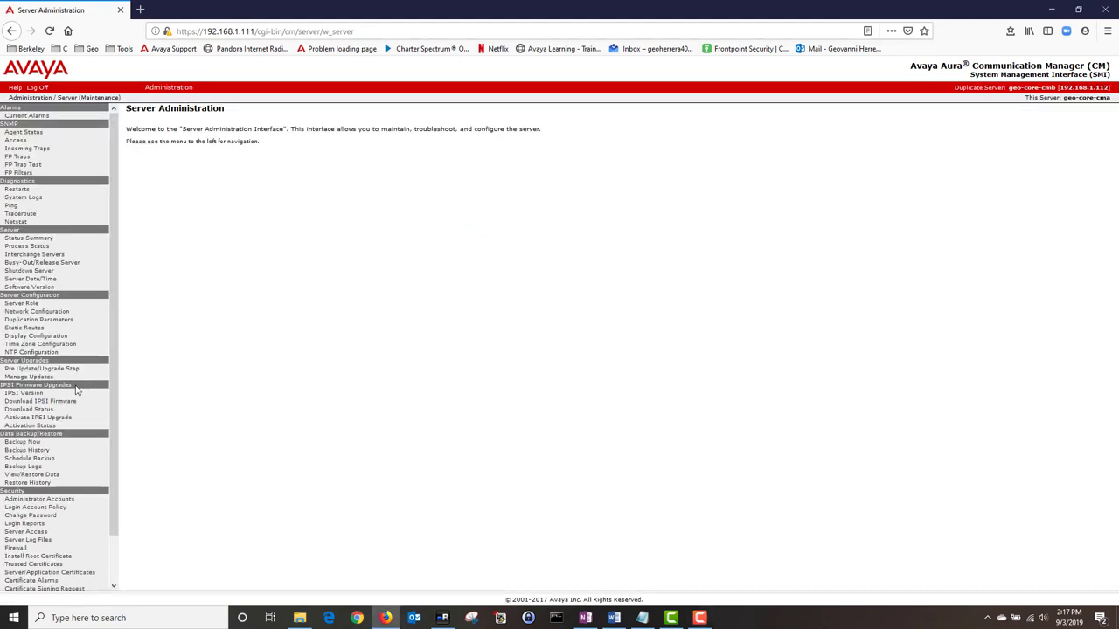
click(48, 476)
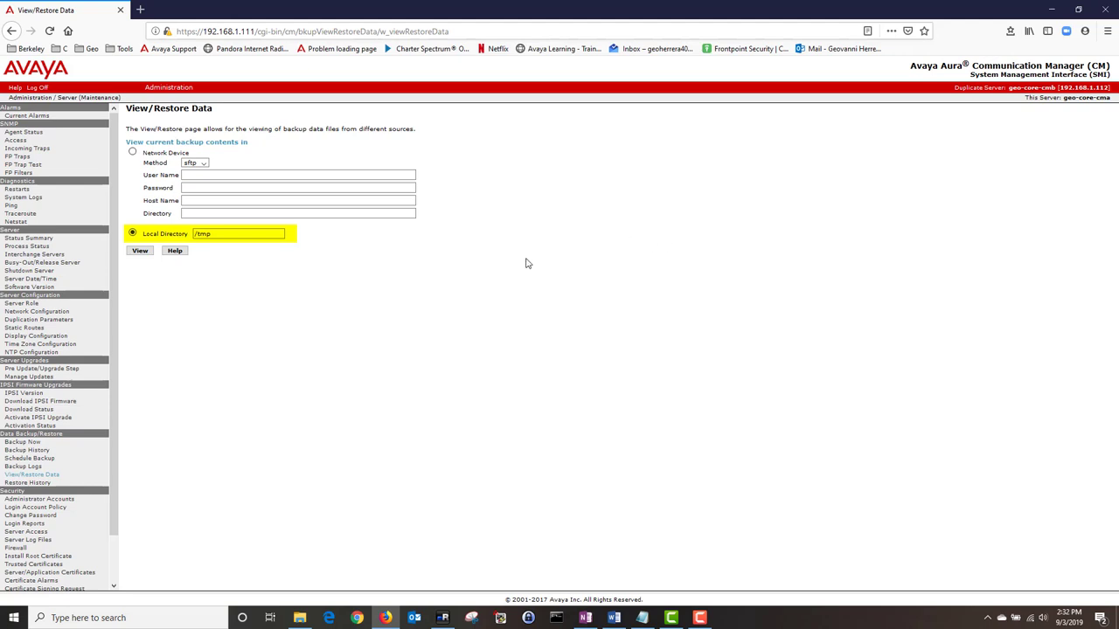
Step: Force-restore full_ucb-dc-cm1_232222_20190503.tar.gz from /tmp and check Restore History
click(140, 251)
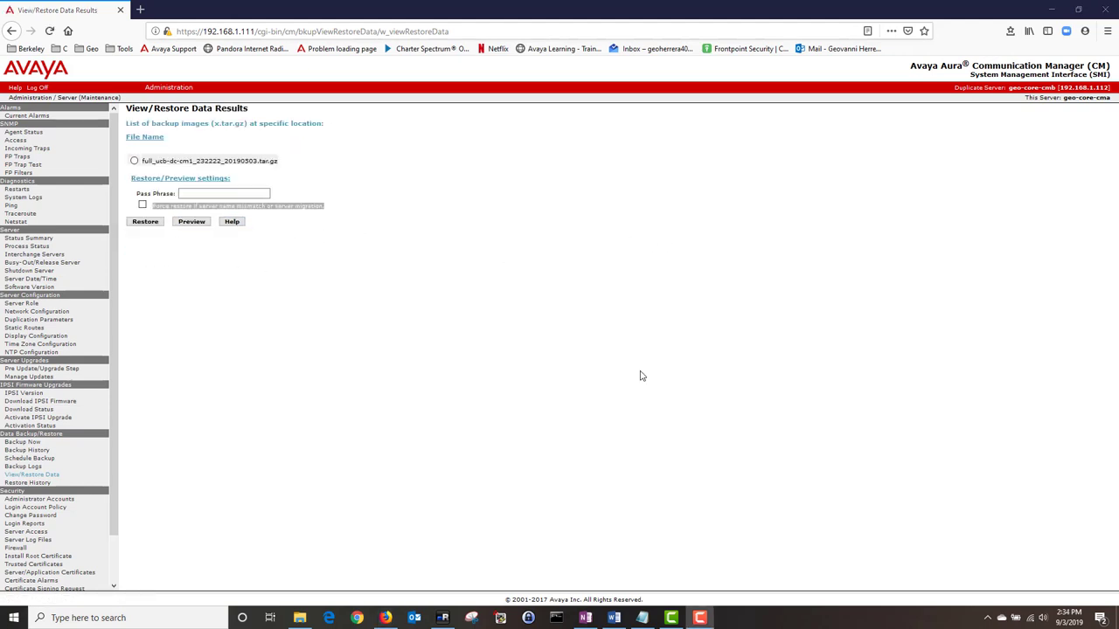
click(135, 161)
click(143, 205)
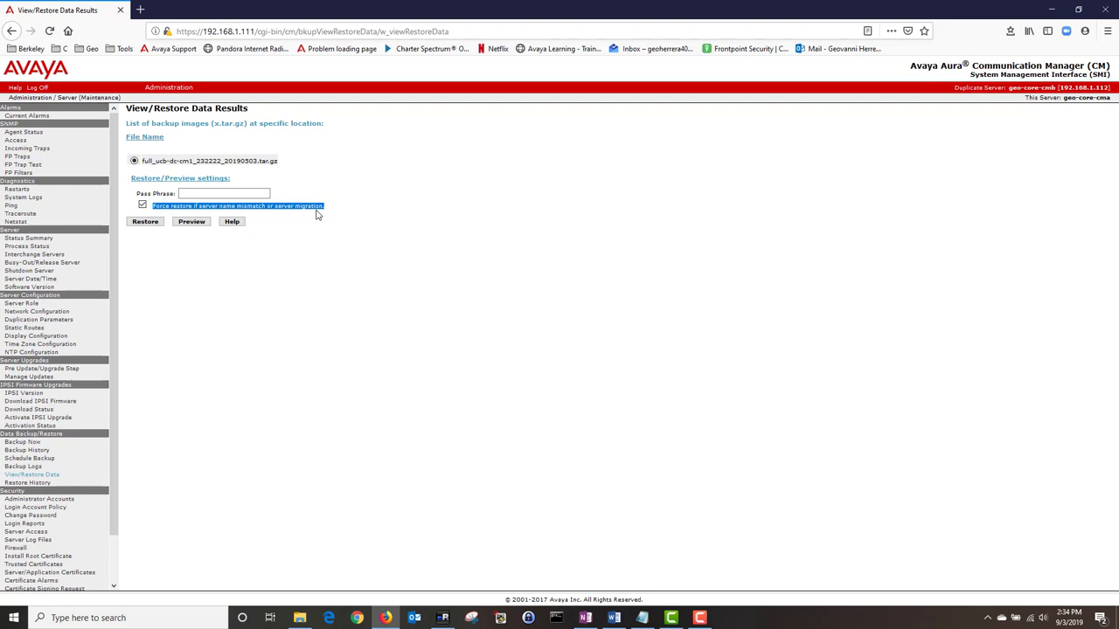
click(145, 222)
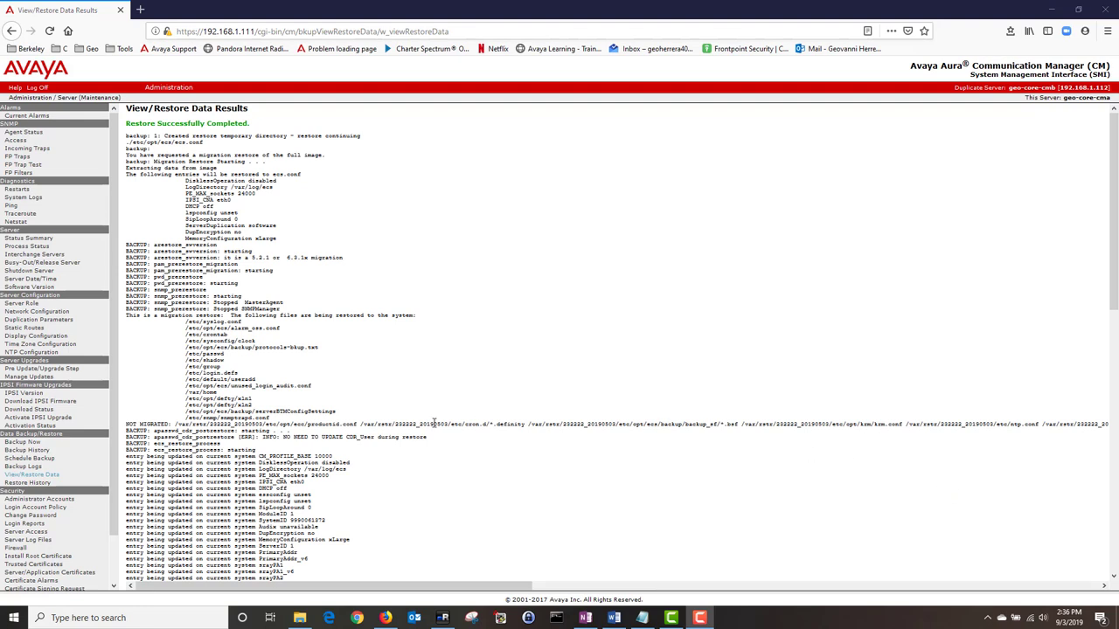
click(44, 483)
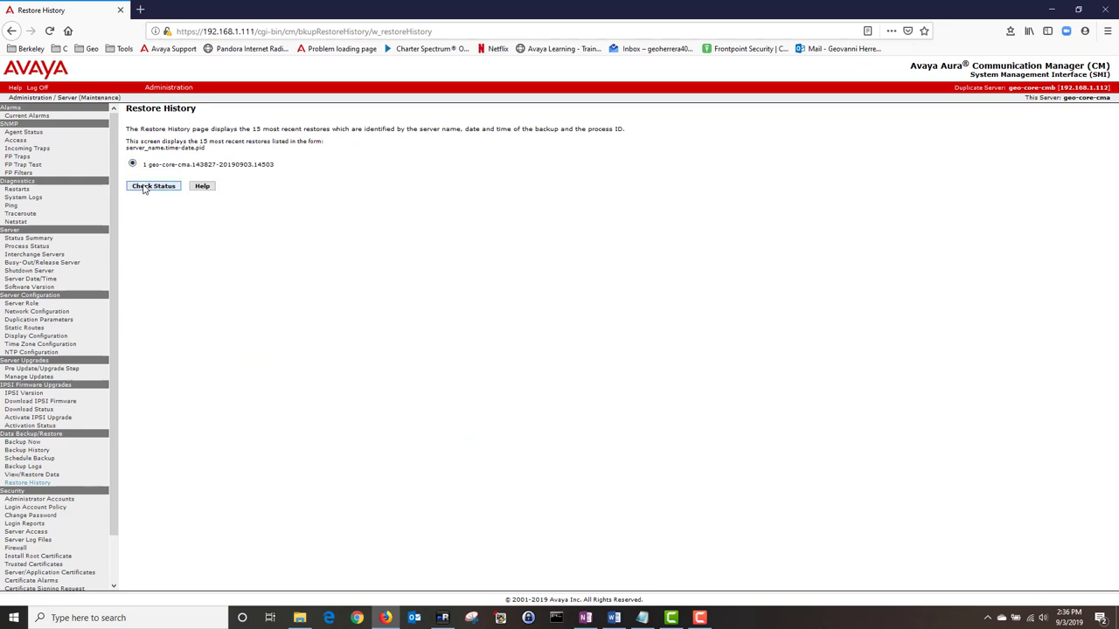
Step: Check the latest restore's status log, then bring up geo-core-cma's Shutdown Server page
click(145, 187)
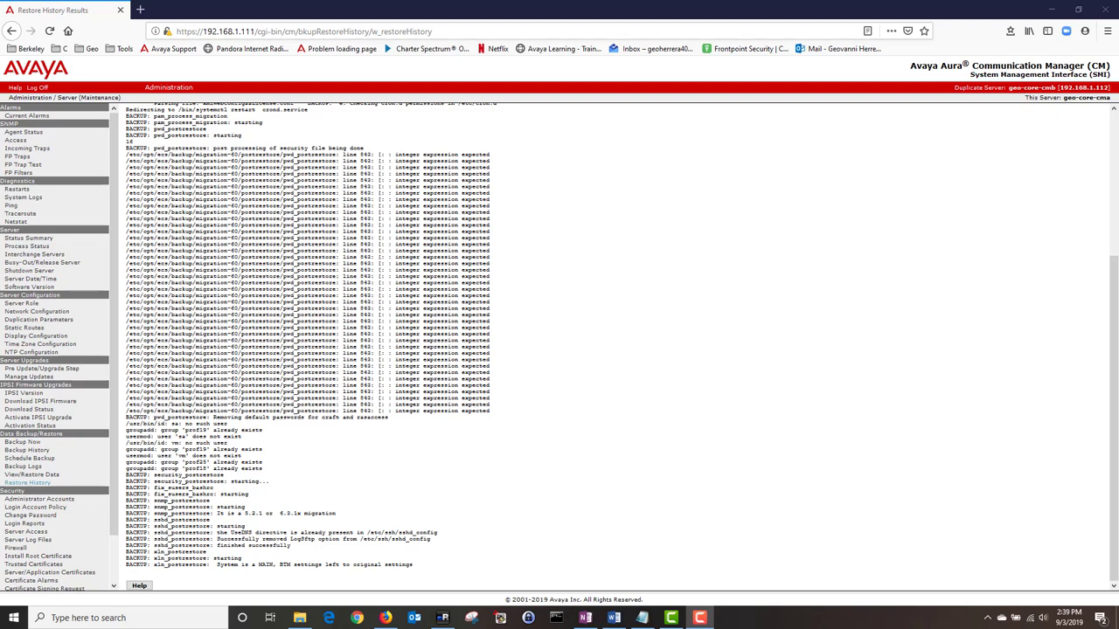
click(28, 271)
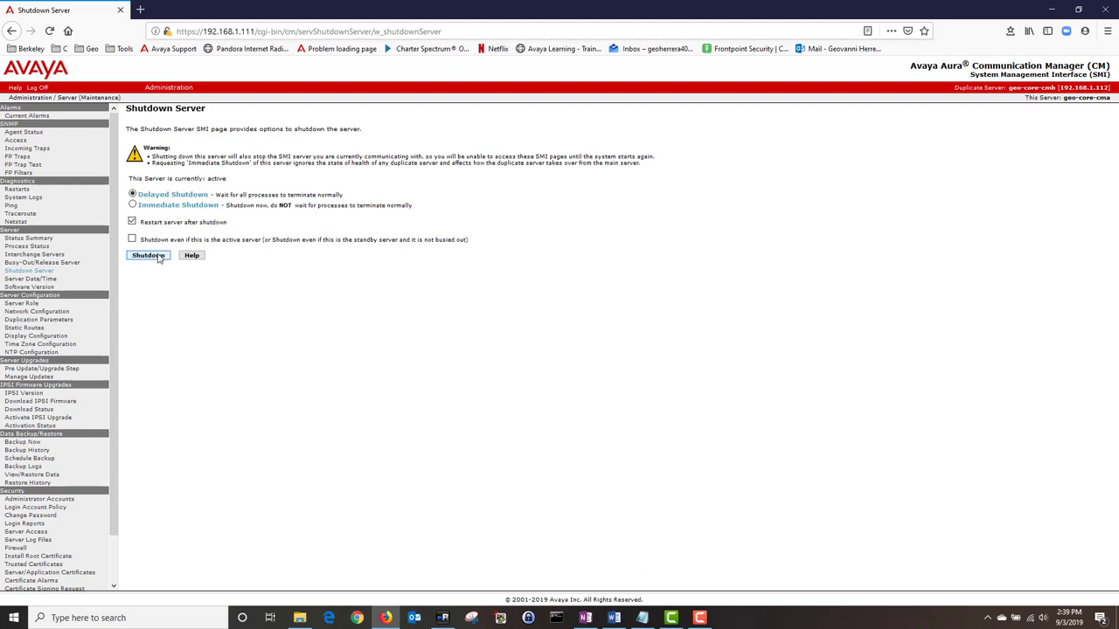
Step: Shut down geo-core-cma with Delayed Shutdown and restart after shutdown, and confirm it
click(159, 257)
click(291, 229)
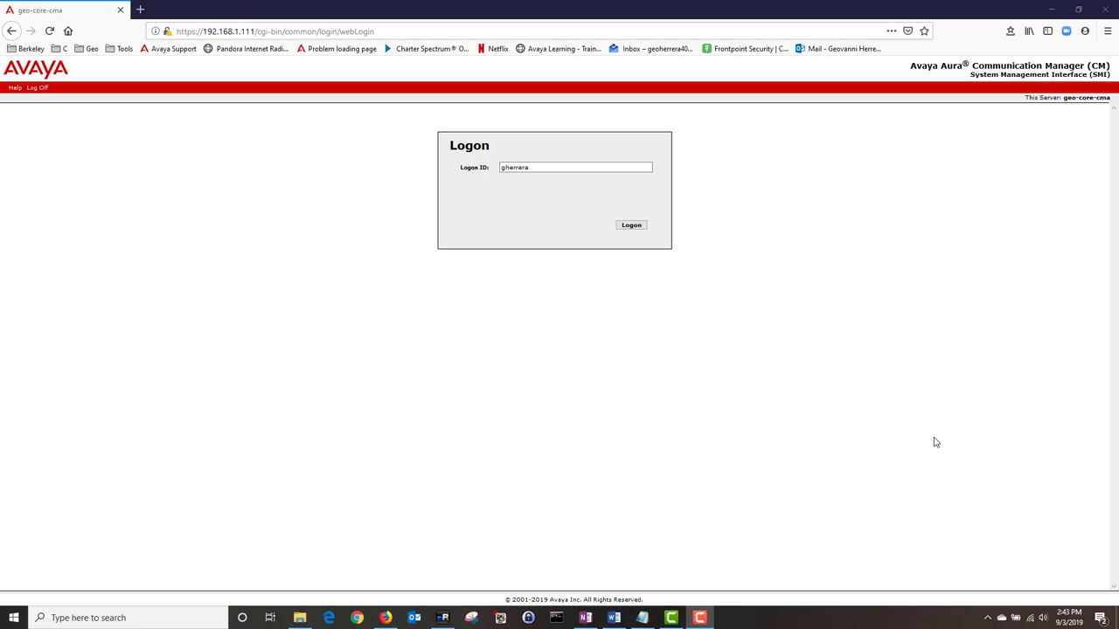
Step: Log back in to geo-core-cma and go to Administration > Server (Maintenance)
click(631, 225)
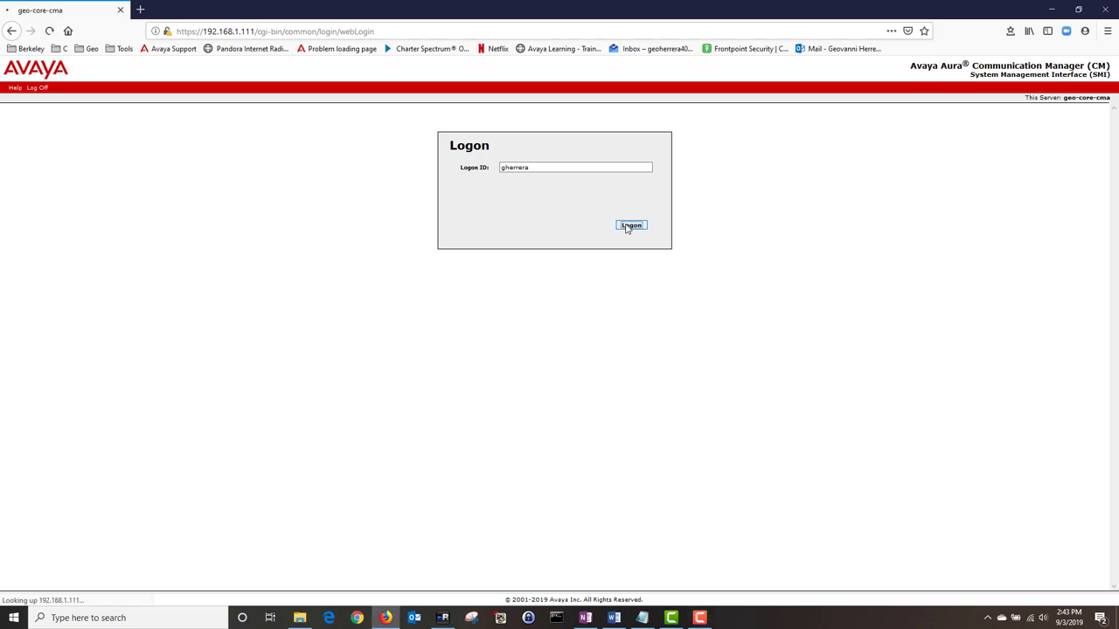
key(Return)
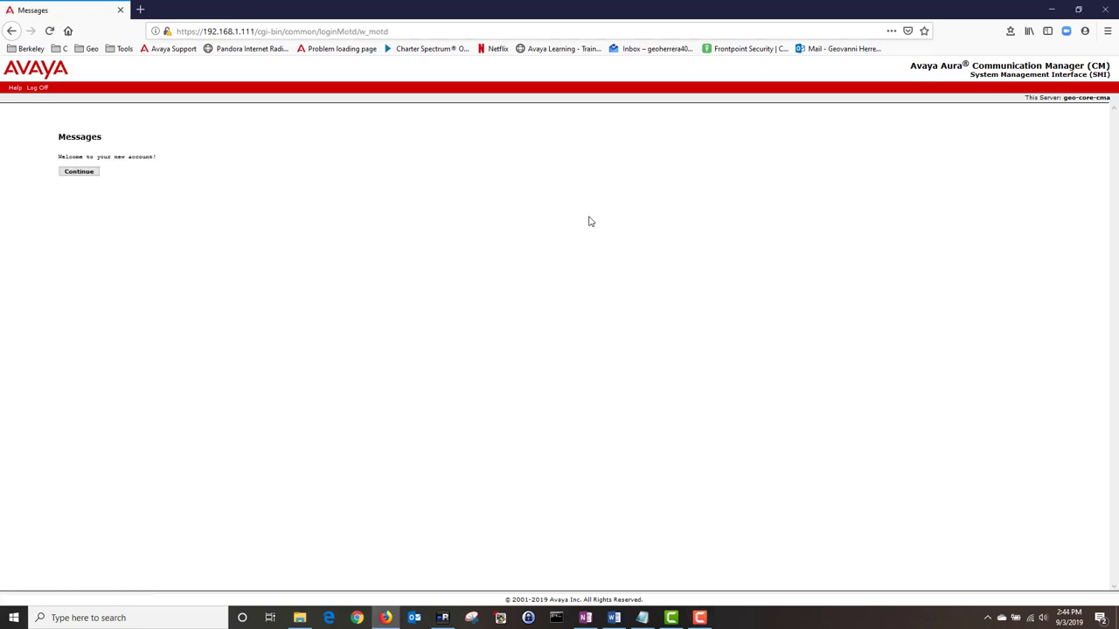
click(80, 171)
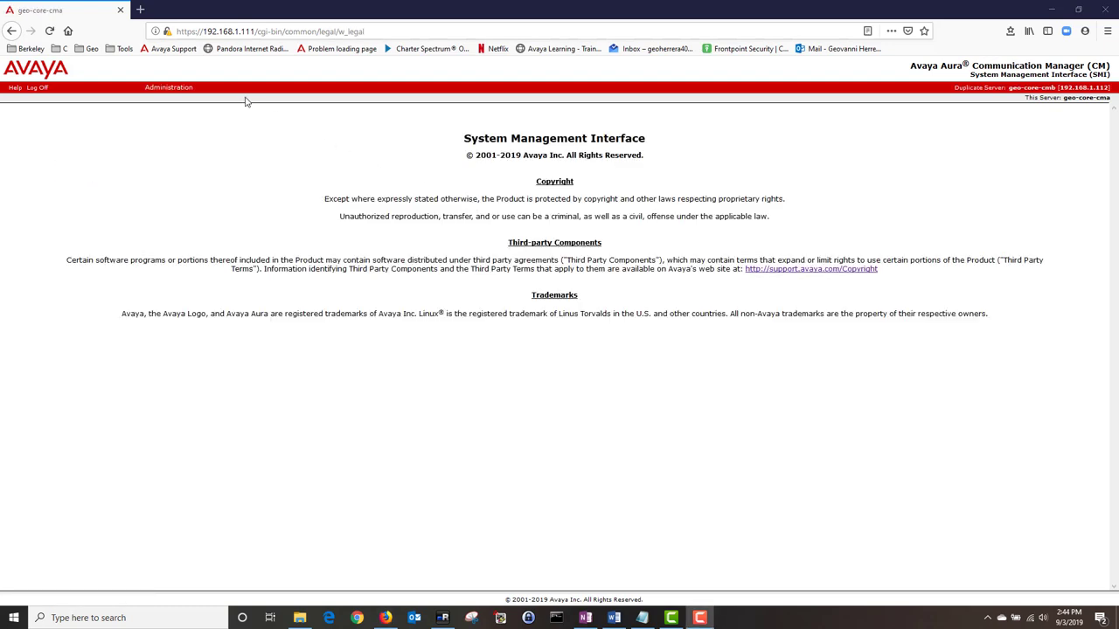
mouse_move(190, 90)
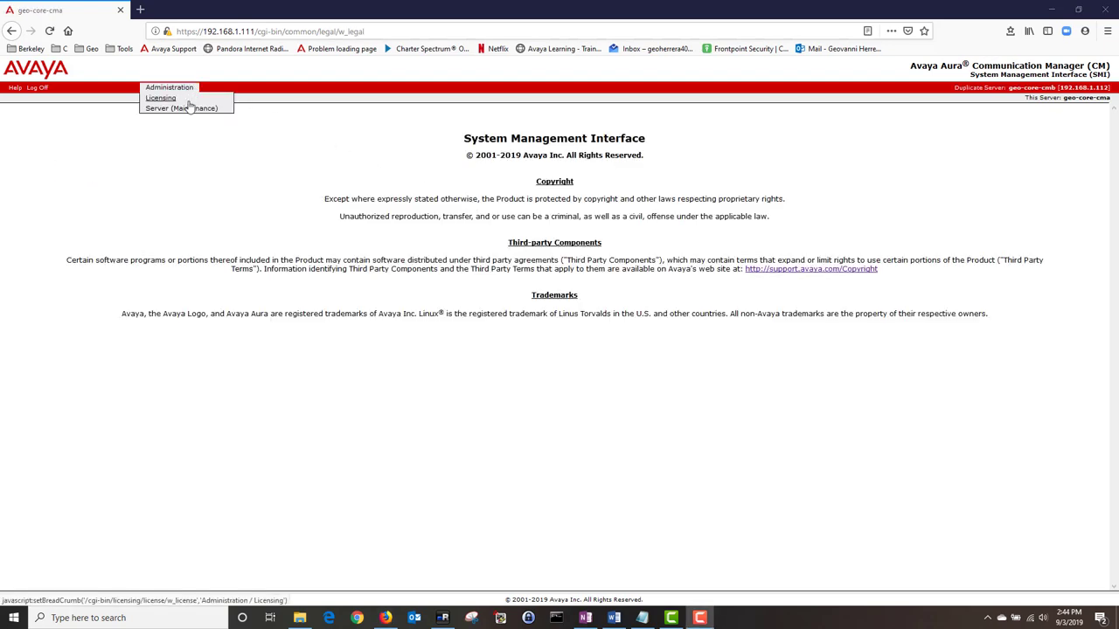
click(198, 109)
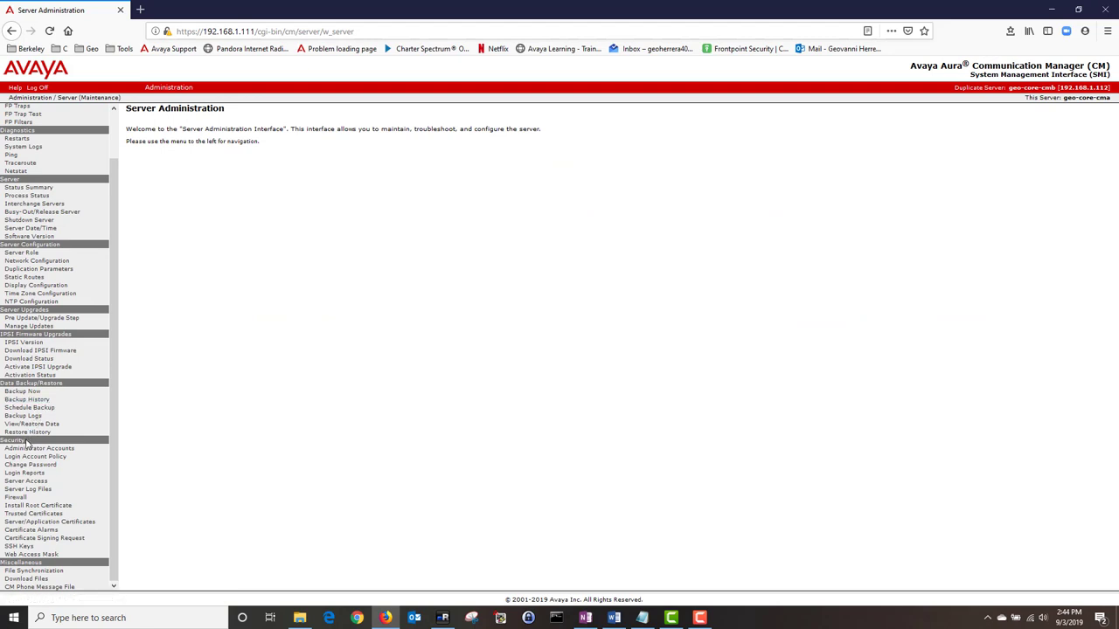
Step: Run the local host Login Reports, then display Current Settings in Licensing Feature Administration
click(25, 473)
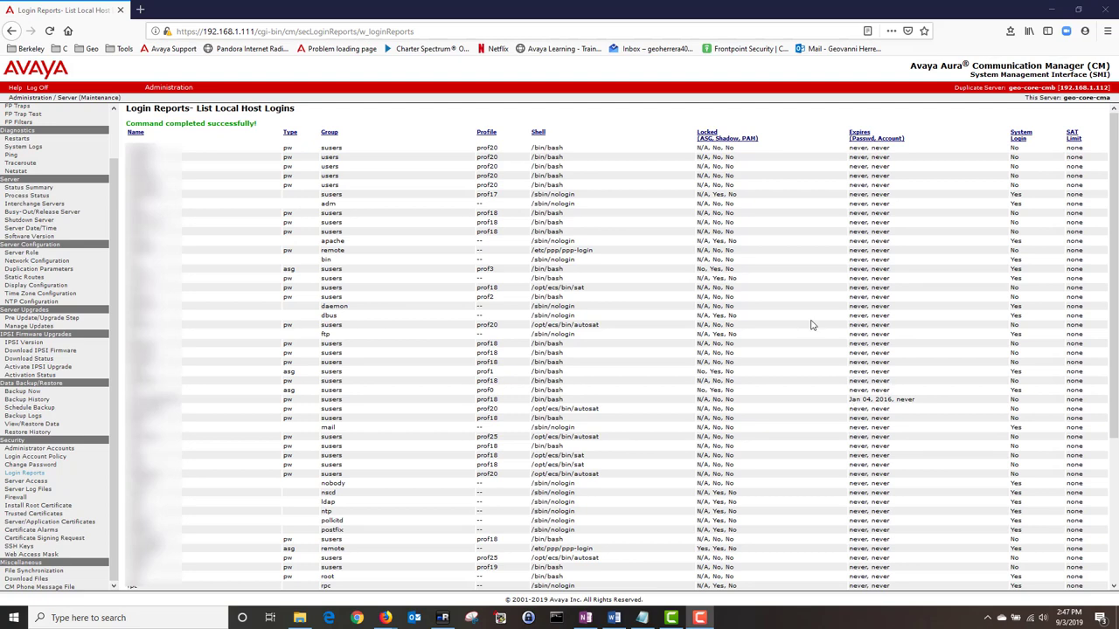
click(171, 88)
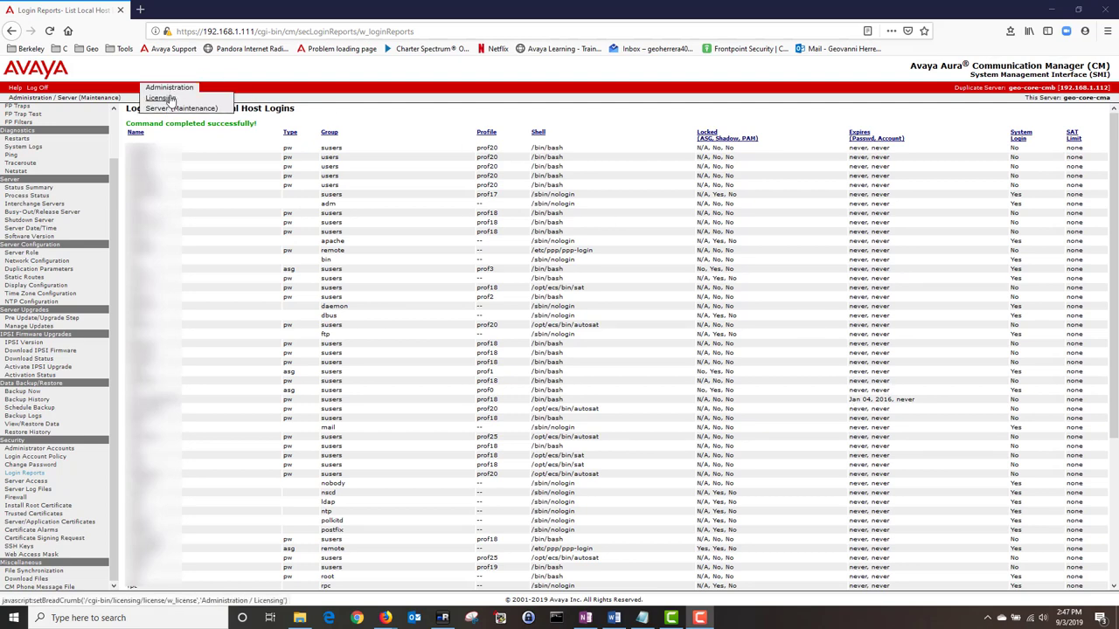
click(166, 98)
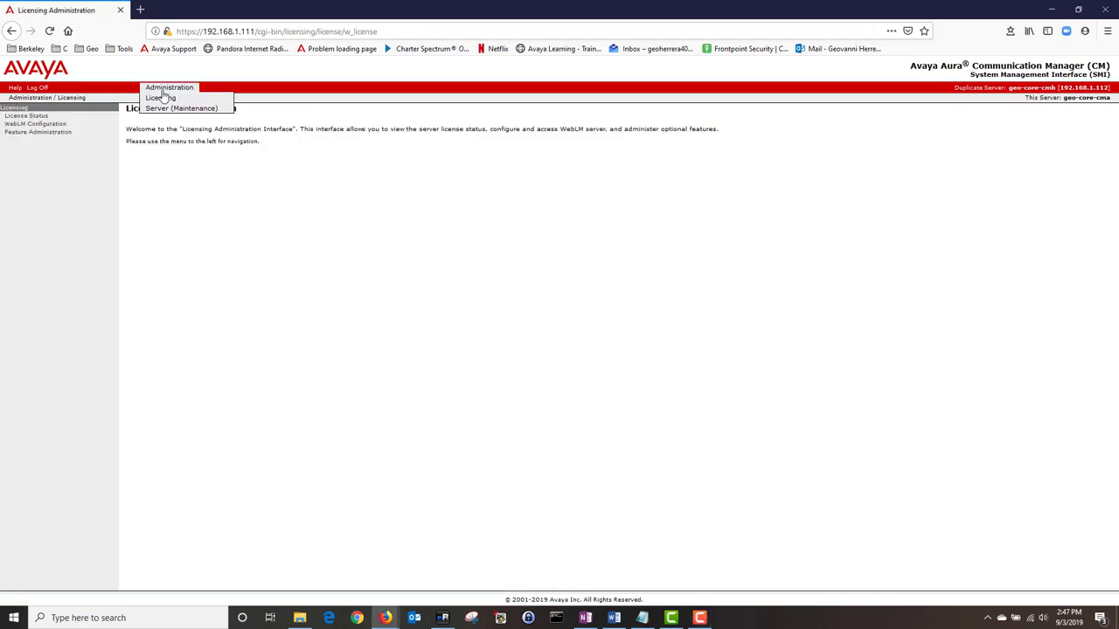
click(40, 132)
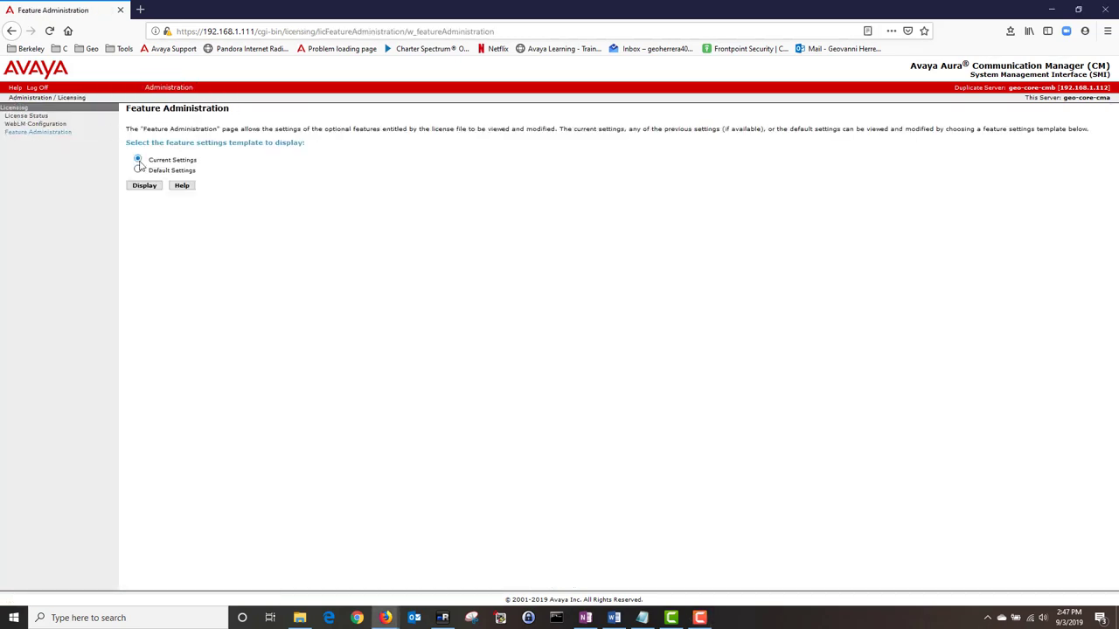
click(144, 185)
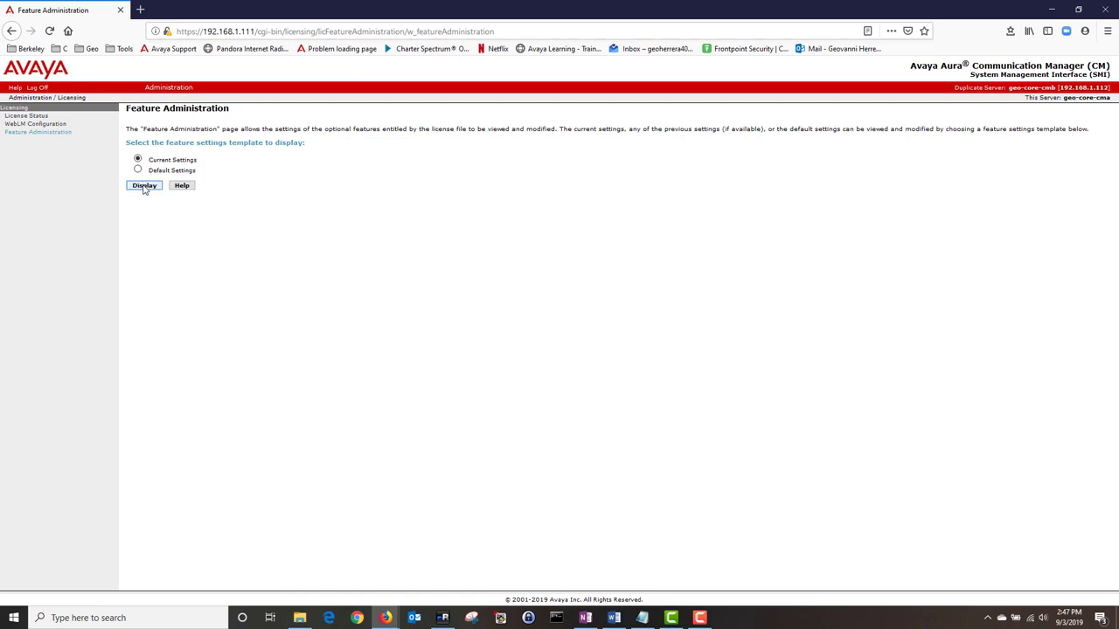